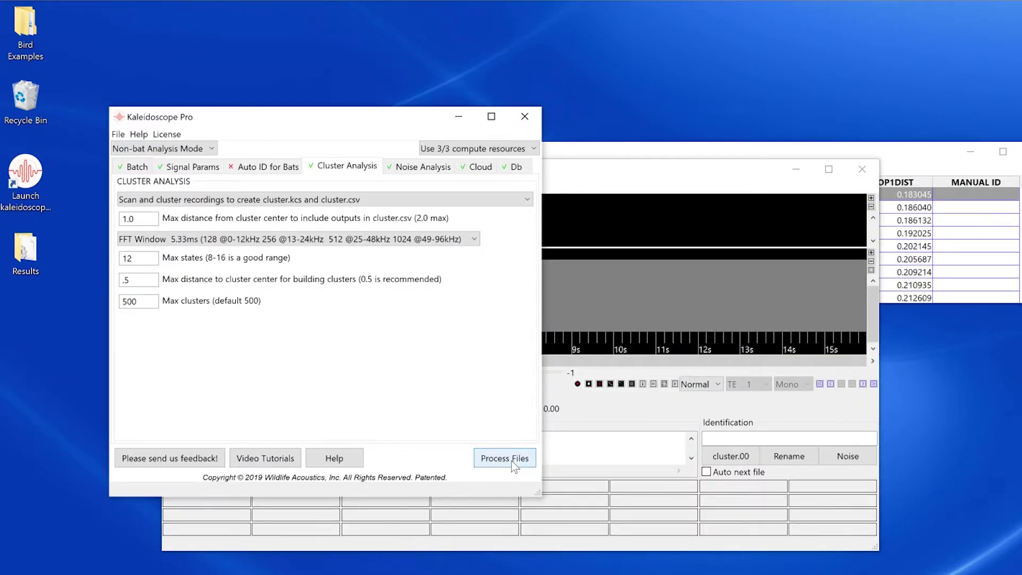
# Step: Move the Results table to the top-left, stretch it taller, and advance through the next four recordings
pyautogui.moveTo(707, 152); pyautogui.dragTo(611, 34)
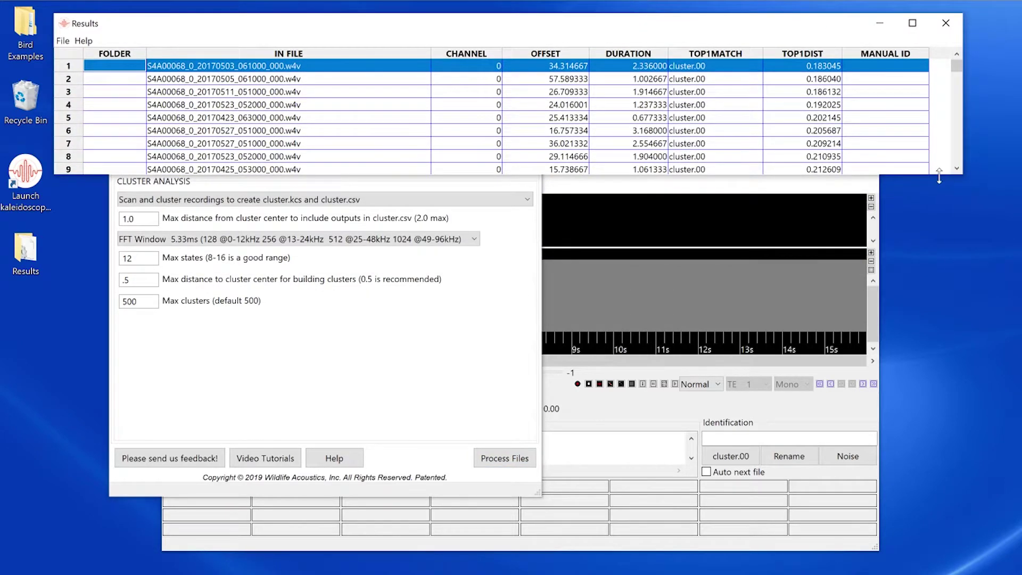
pyautogui.moveTo(939, 176); pyautogui.dragTo(949, 520)
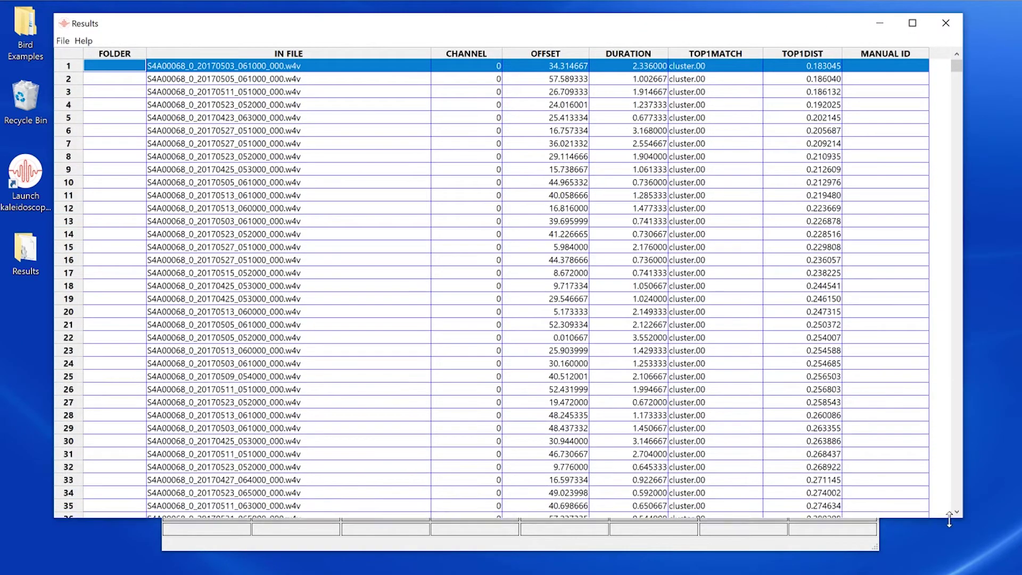
pyautogui.click(873, 532)
pyautogui.click(864, 385)
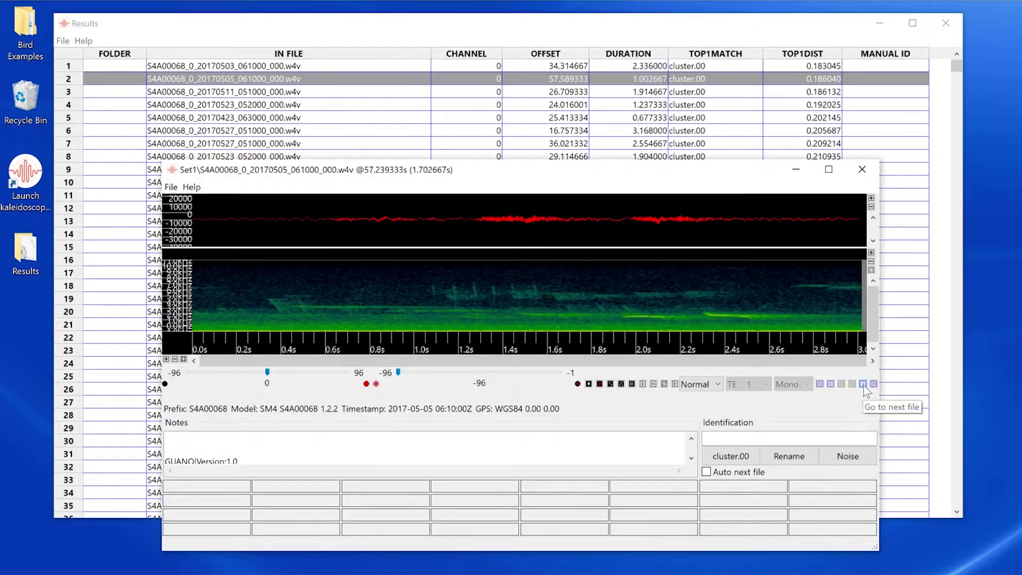
pyautogui.click(864, 384)
pyautogui.click(863, 385)
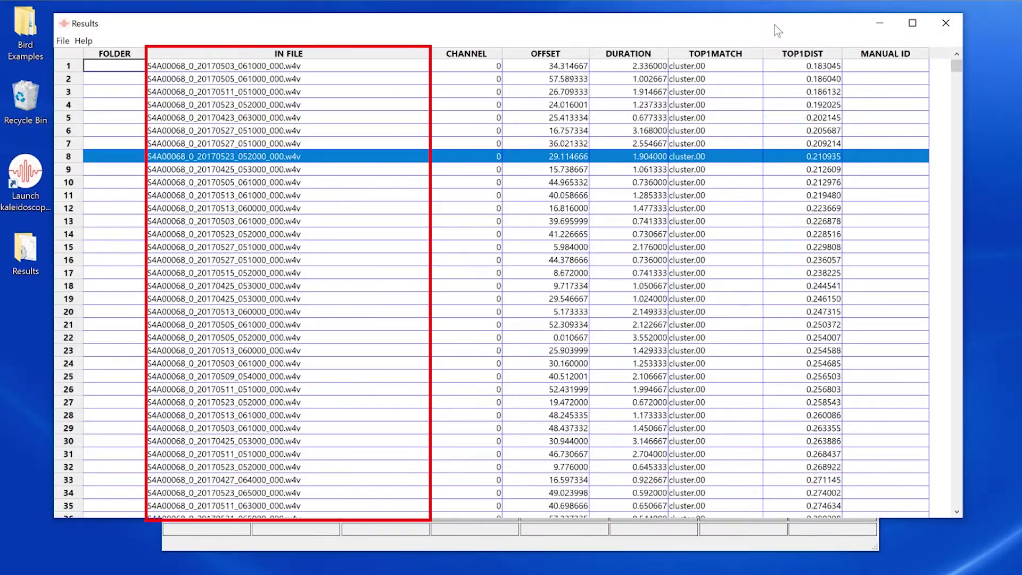
pyautogui.moveTo(956, 66)
pyautogui.mouseDown()
pyautogui.moveTo(957, 524)
pyautogui.moveTo(938, 63)
pyautogui.mouseUp()
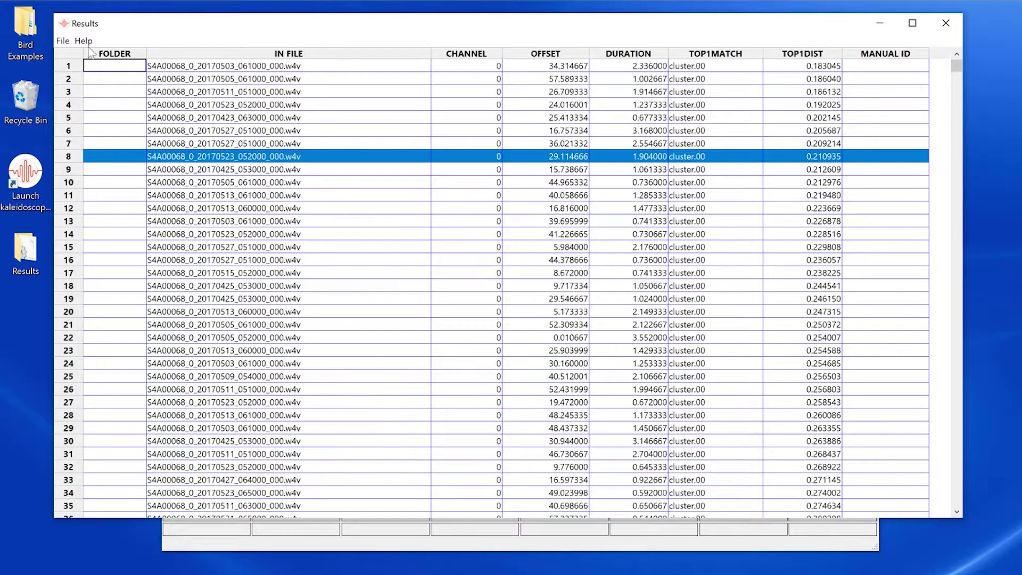
# Step: Use Edit columns to hide CHANNEL and show Fmean, moved up to sit before MANUAL ID
pyautogui.click(62, 42)
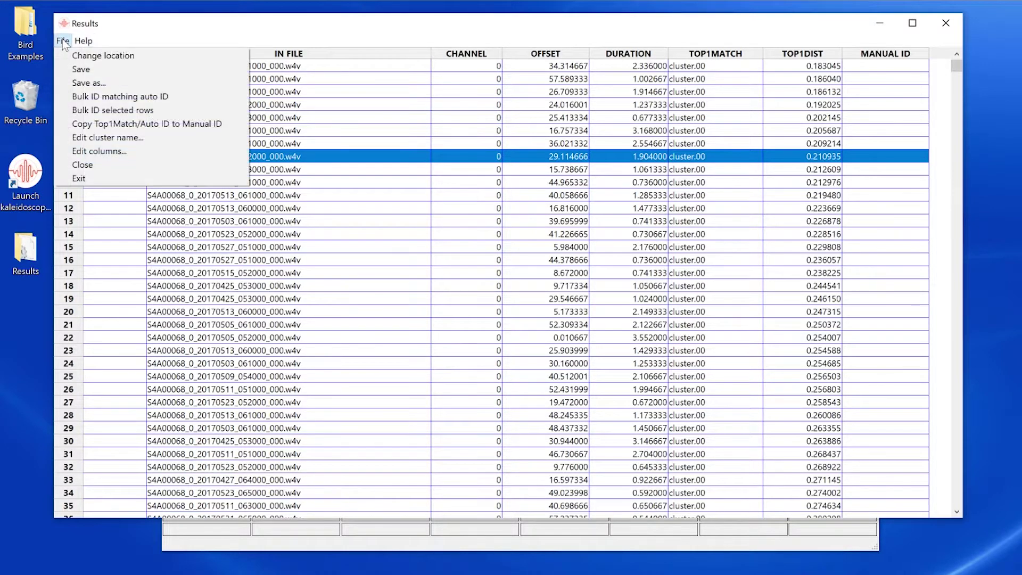
pyautogui.click(87, 152)
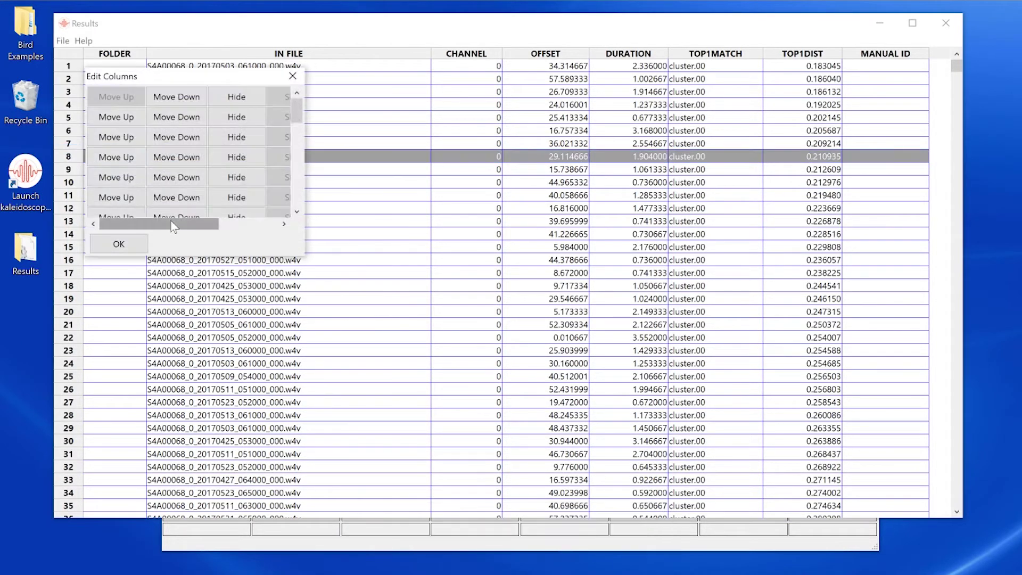
pyautogui.moveTo(171, 224); pyautogui.dragTo(235, 224)
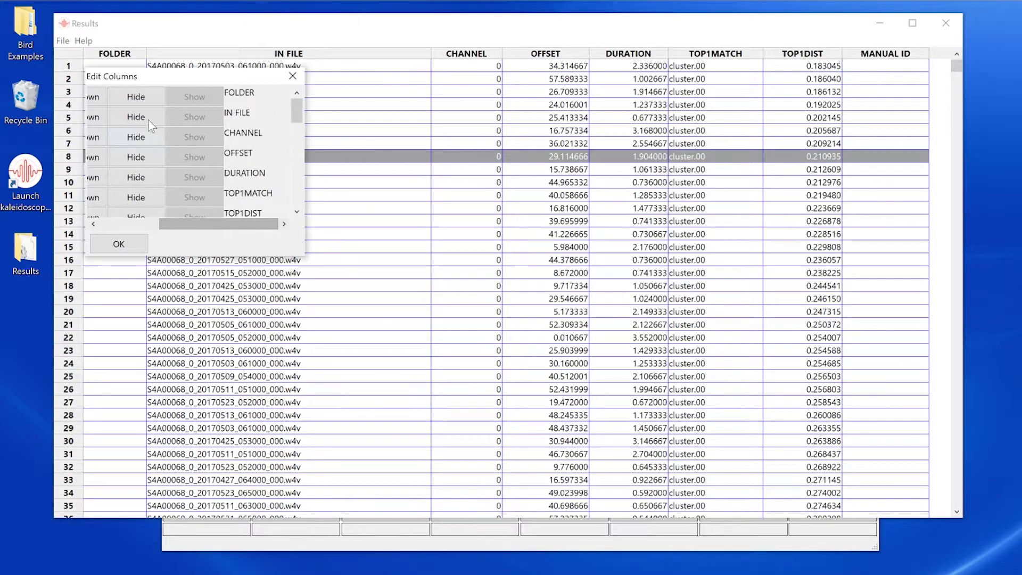
pyautogui.click(142, 133)
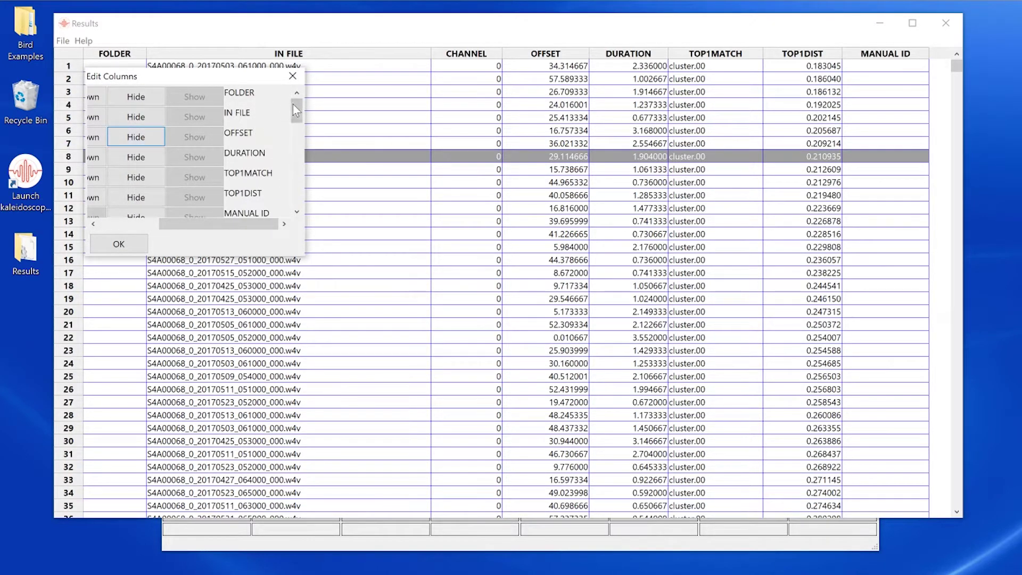
pyautogui.moveTo(296, 110); pyautogui.dragTo(296, 157)
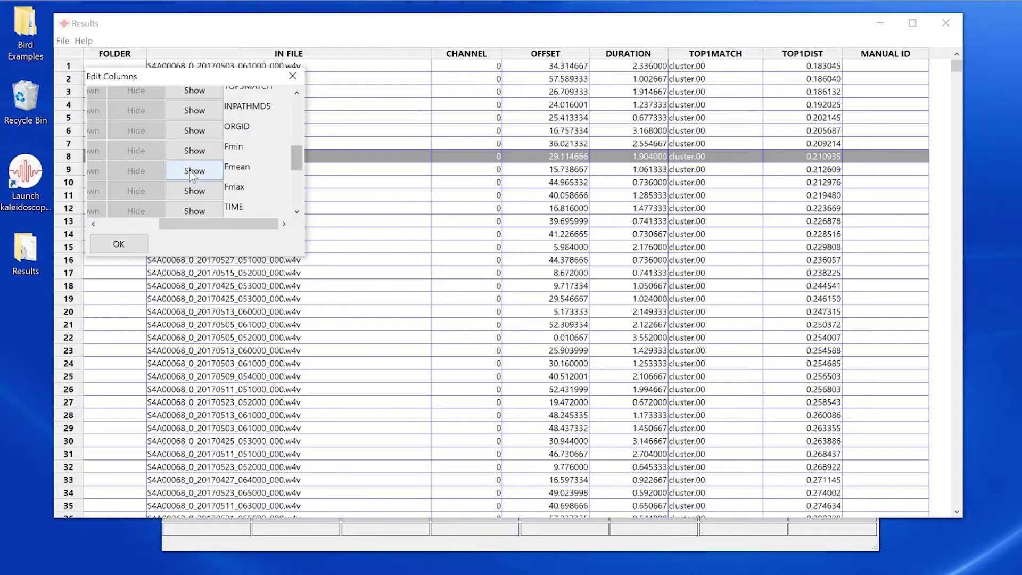
pyautogui.click(194, 172)
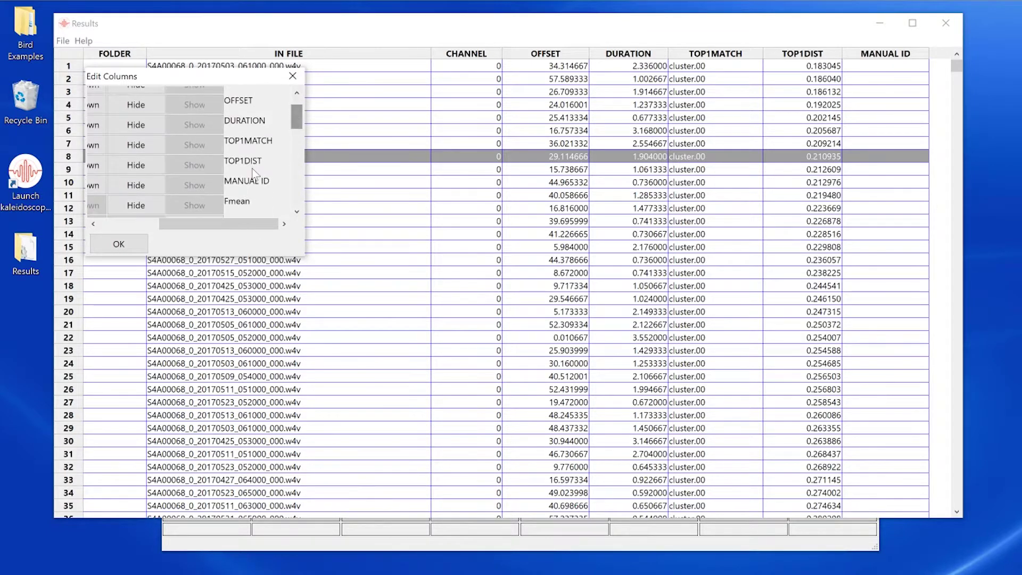
pyautogui.moveTo(213, 224)
pyautogui.mouseDown()
pyautogui.moveTo(154, 224)
pyautogui.moveTo(221, 224)
pyautogui.mouseUp()
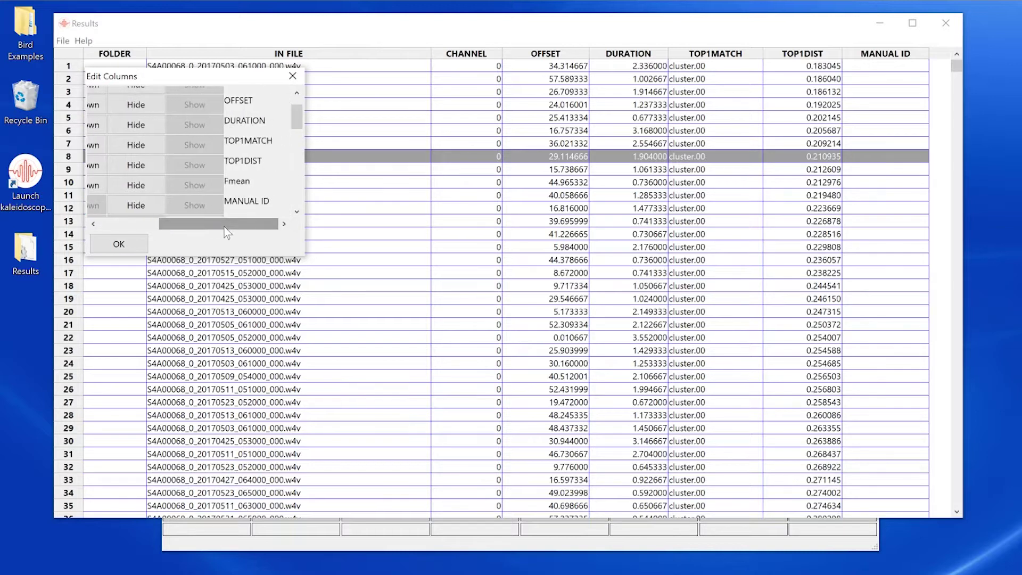
pyautogui.click(119, 245)
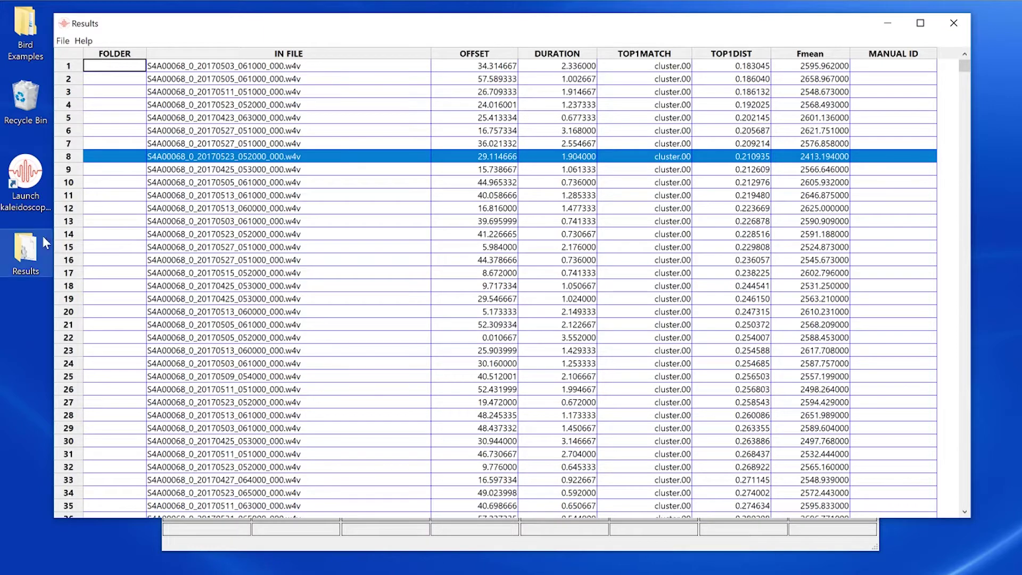
pyautogui.click(30, 250)
pyautogui.doubleClick(30, 250)
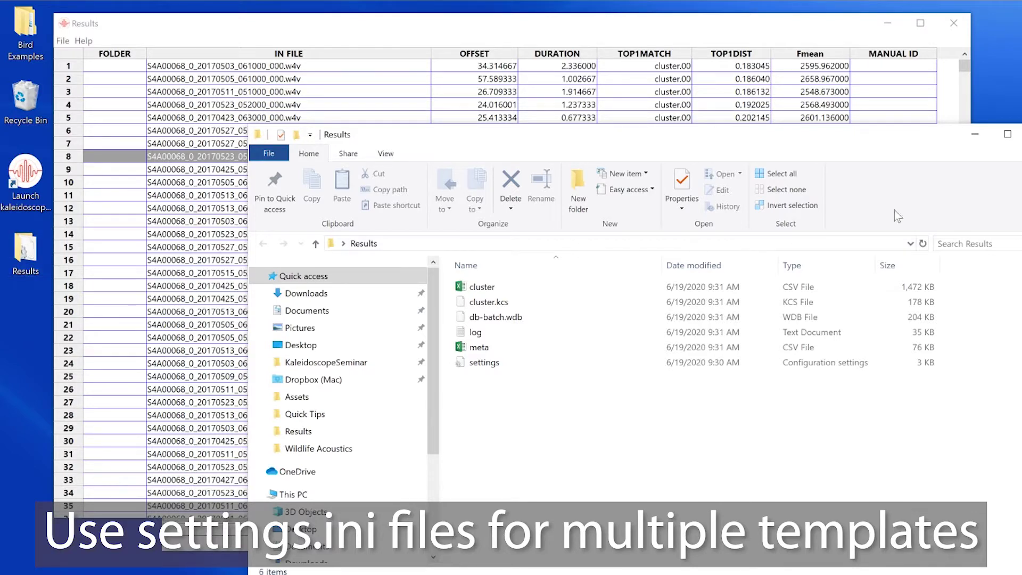
pyautogui.click(1020, 133)
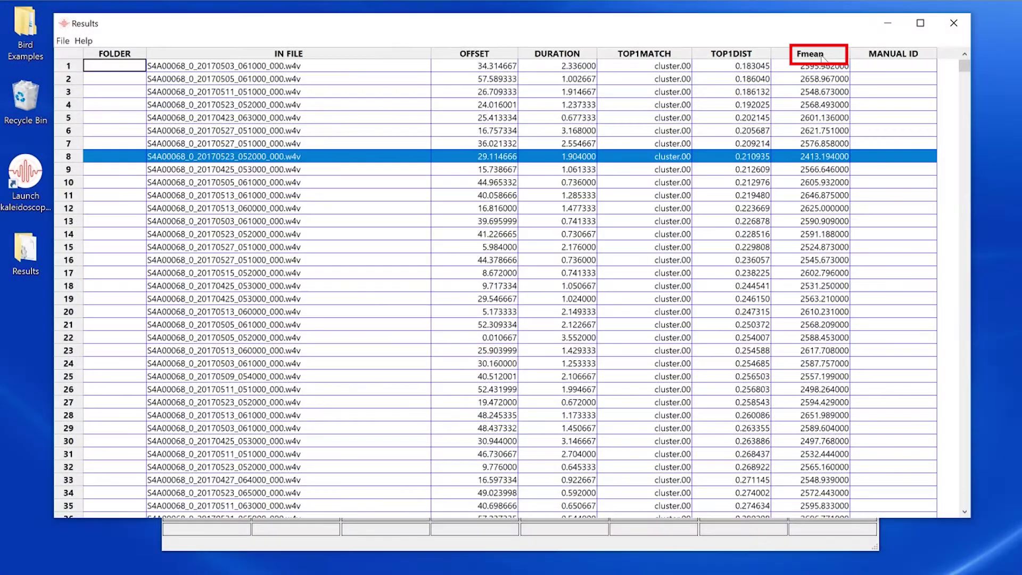
pyautogui.click(822, 54)
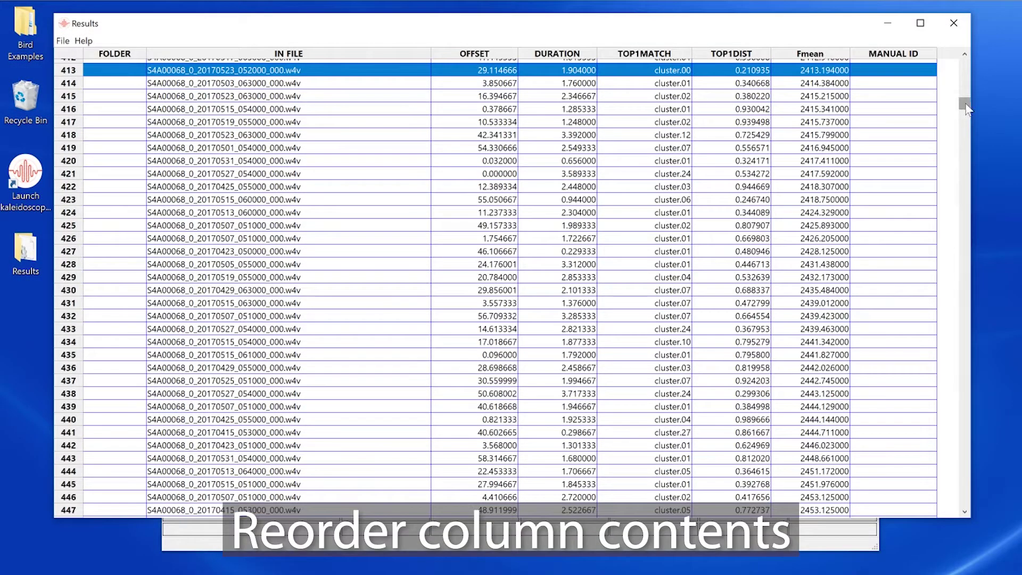
pyautogui.moveTo(964, 105); pyautogui.dragTo(957, 41)
pyautogui.click(846, 54)
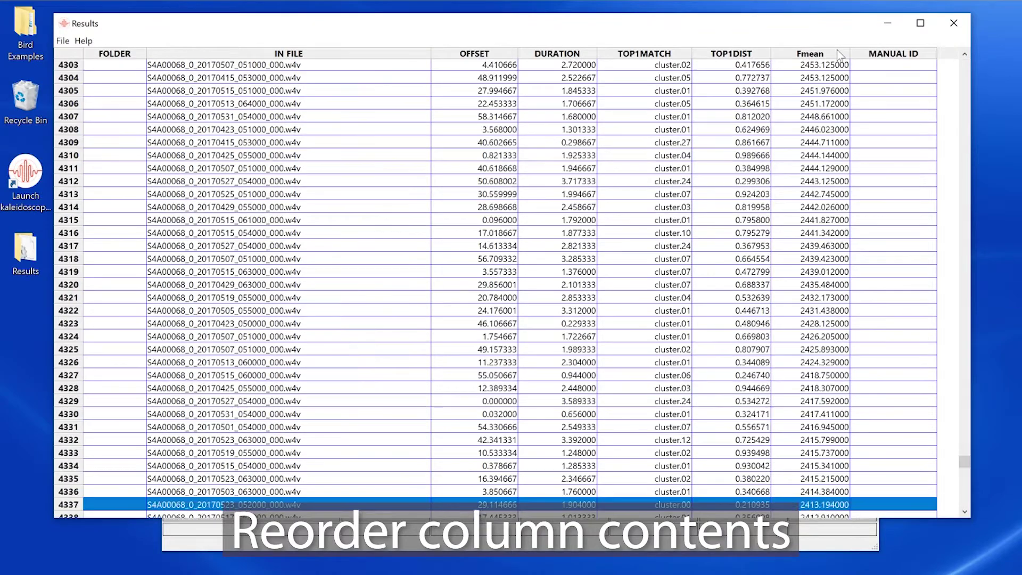
pyautogui.moveTo(957, 467); pyautogui.dragTo(962, 56)
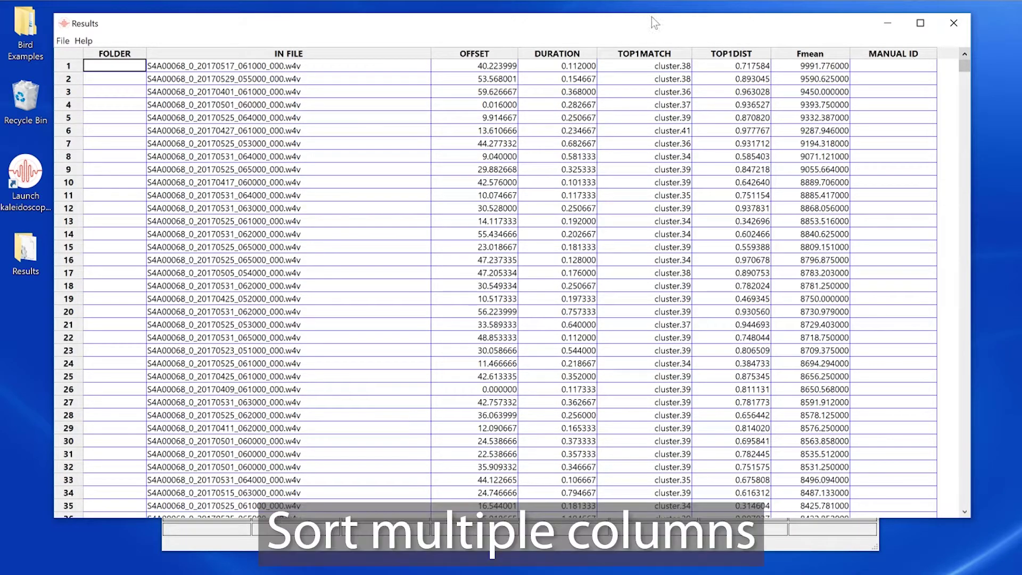
pyautogui.keyDown('shift'); pyautogui.click(673, 55); pyautogui.keyUp('shift')
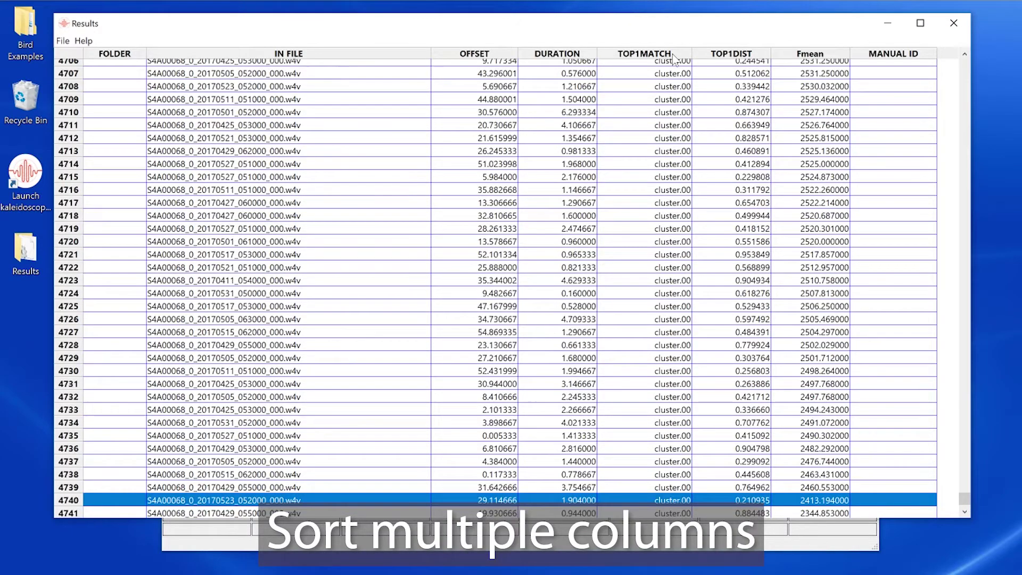
pyautogui.keyDown('shift'); pyautogui.click(674, 55); pyautogui.keyUp('shift')
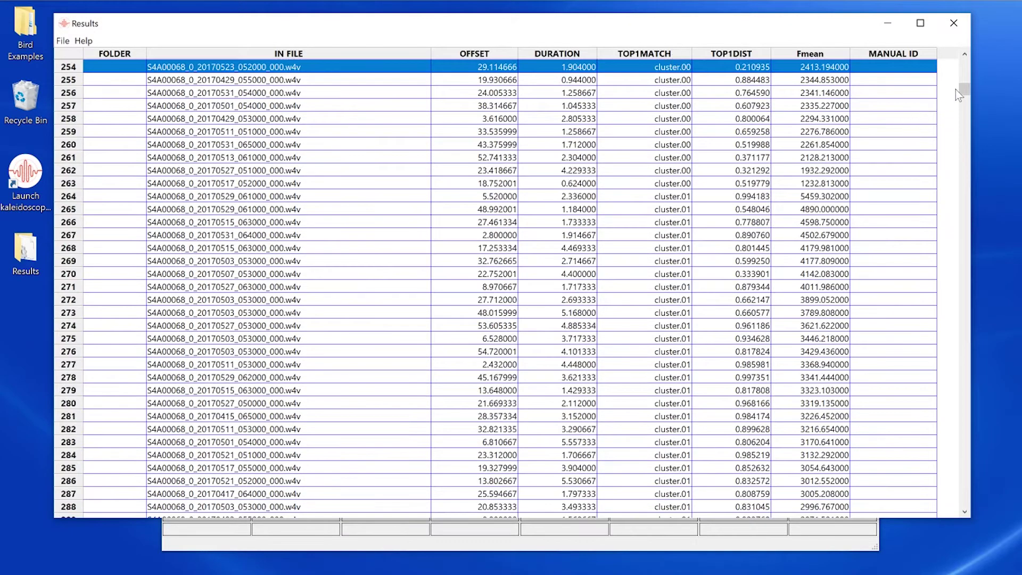
pyautogui.moveTo(965, 89); pyautogui.dragTo(965, 57)
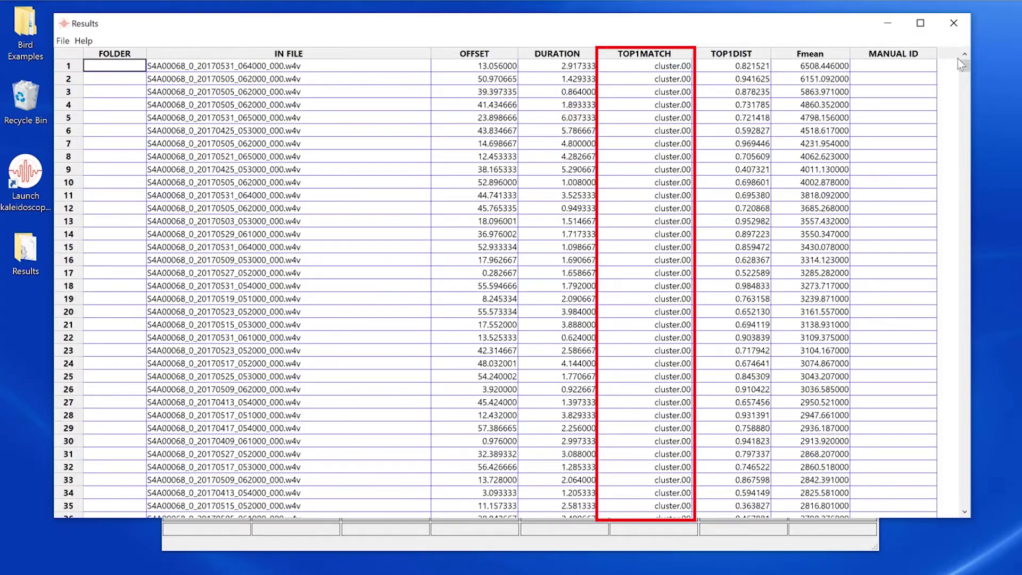
pyautogui.moveTo(964, 69); pyautogui.dragTo(961, 93)
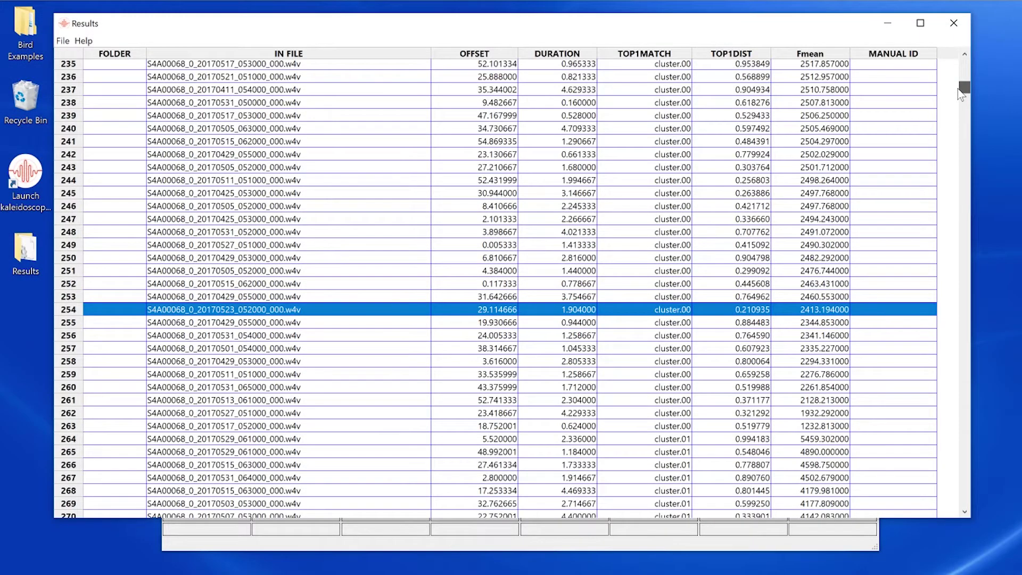
pyautogui.moveTo(961, 91); pyautogui.dragTo(963, 63)
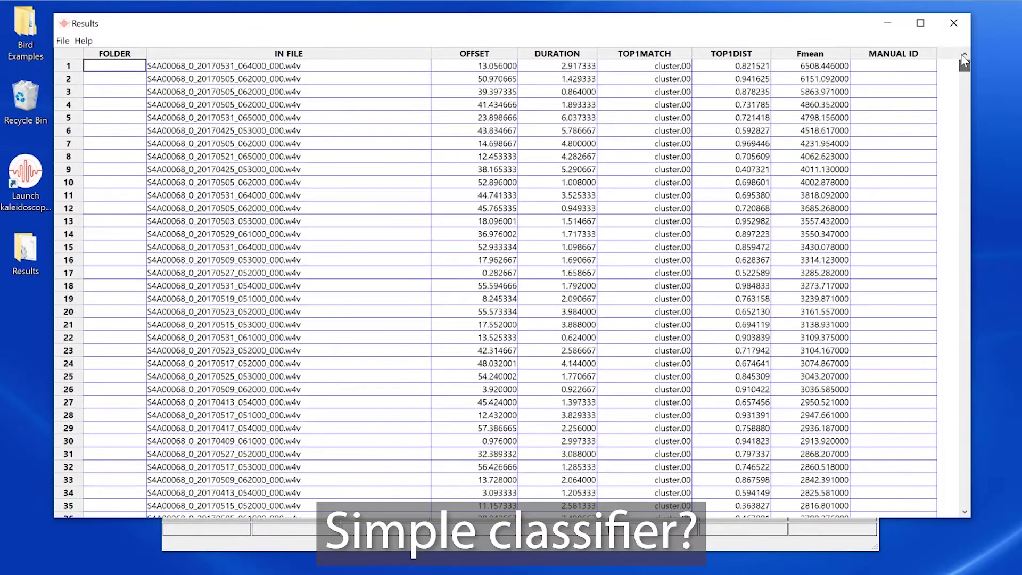
# Step: Select the first result row, dismiss the results File menu, and close the Results table
pyautogui.click(398, 71)
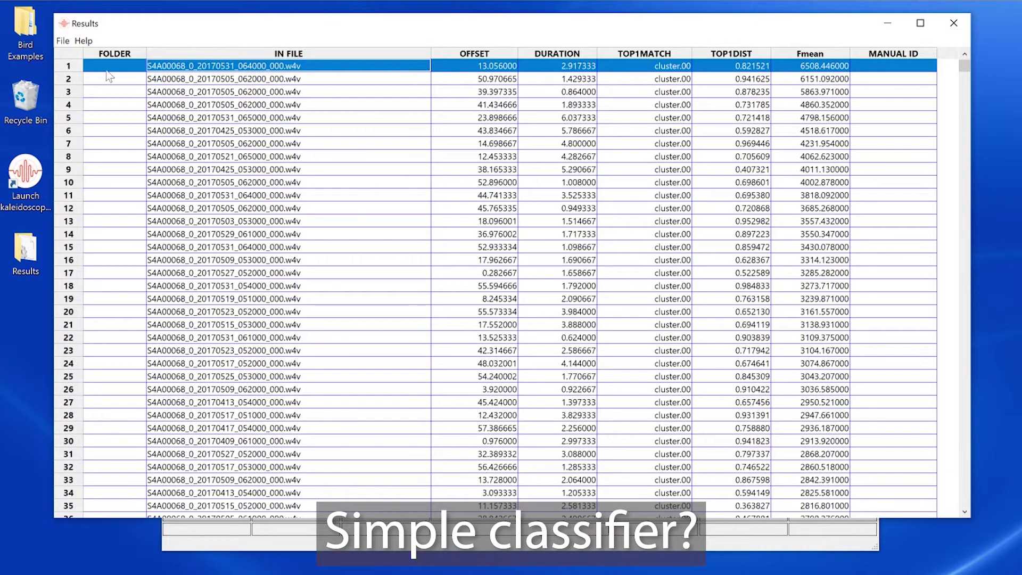
pyautogui.click(63, 42)
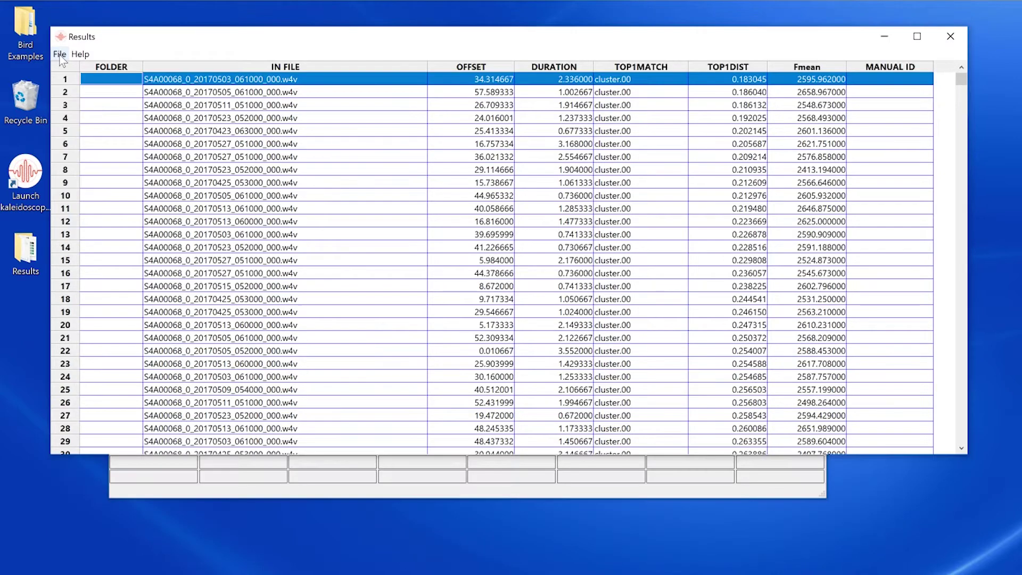
pyautogui.click(60, 54)
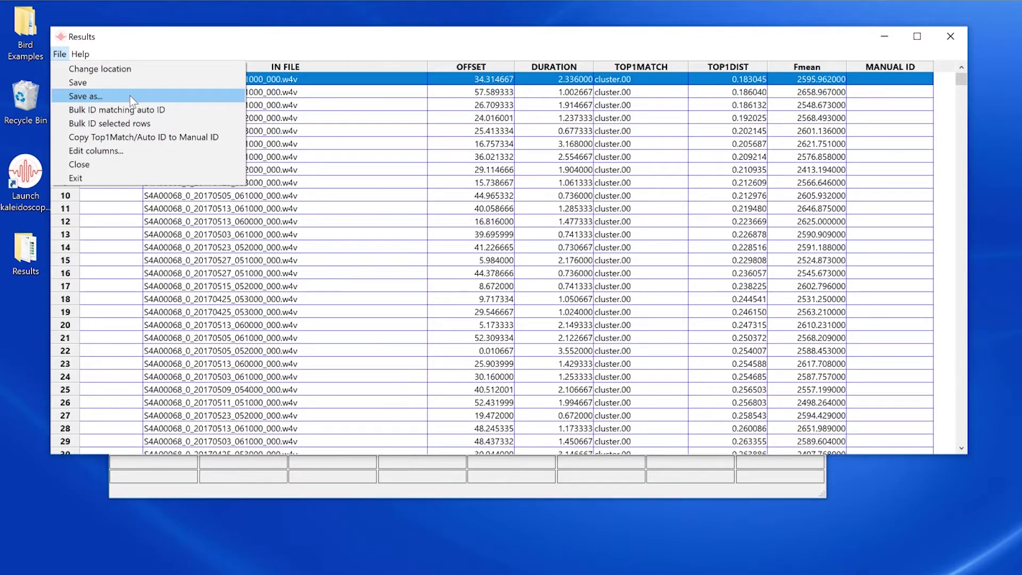
pyautogui.click(154, 51)
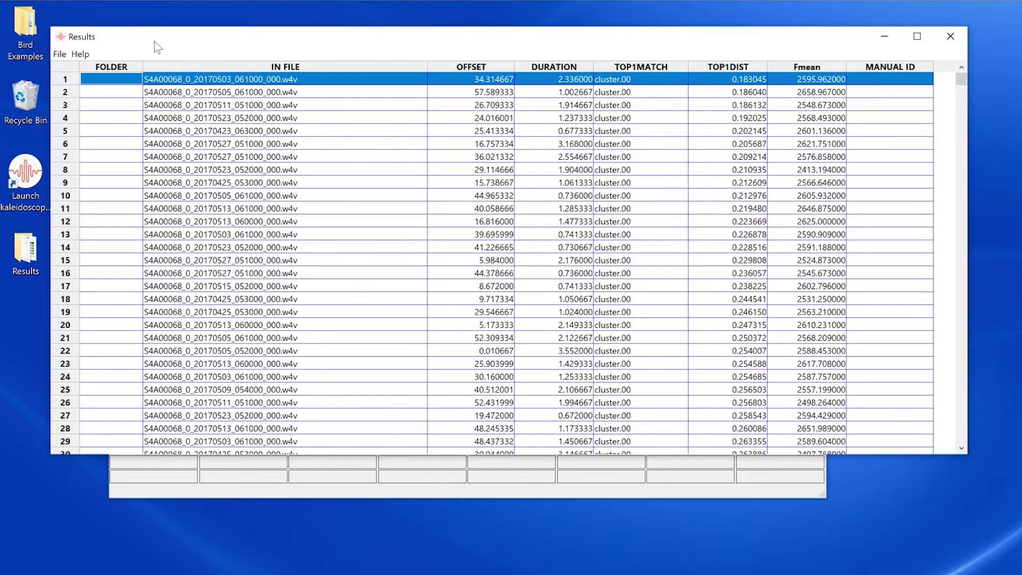
pyautogui.click(950, 36)
# Step: Close the spectrogram viewer and load settings.ini from the Results folder
pyautogui.click(809, 116)
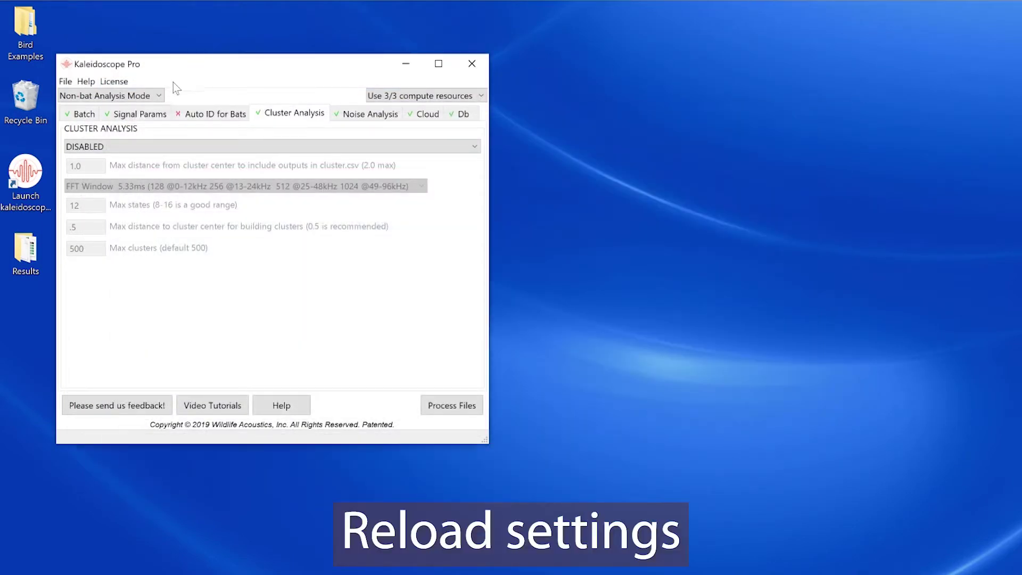
pyautogui.click(65, 81)
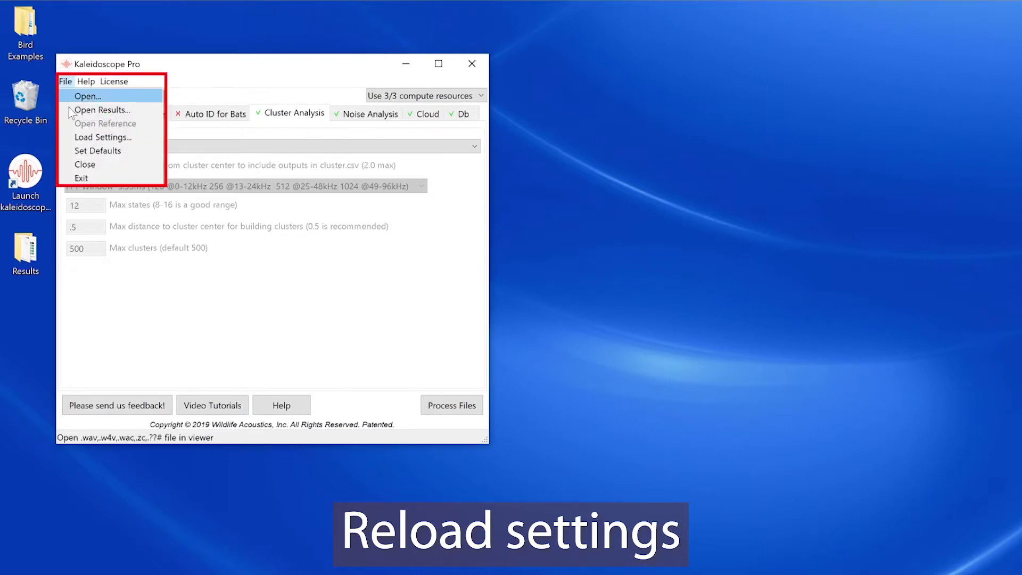
pyautogui.click(103, 137)
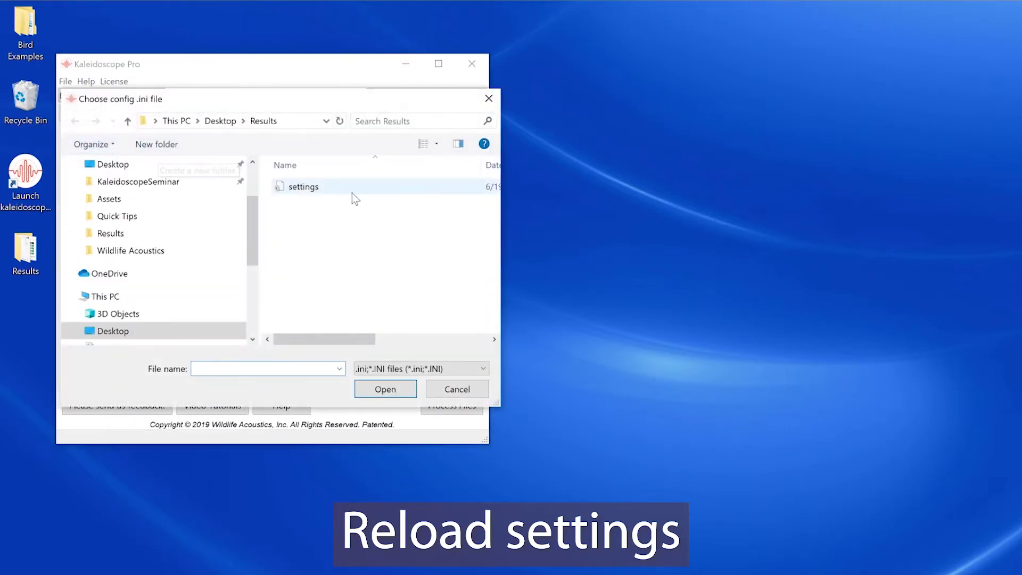
pyautogui.doubleClick(316, 188)
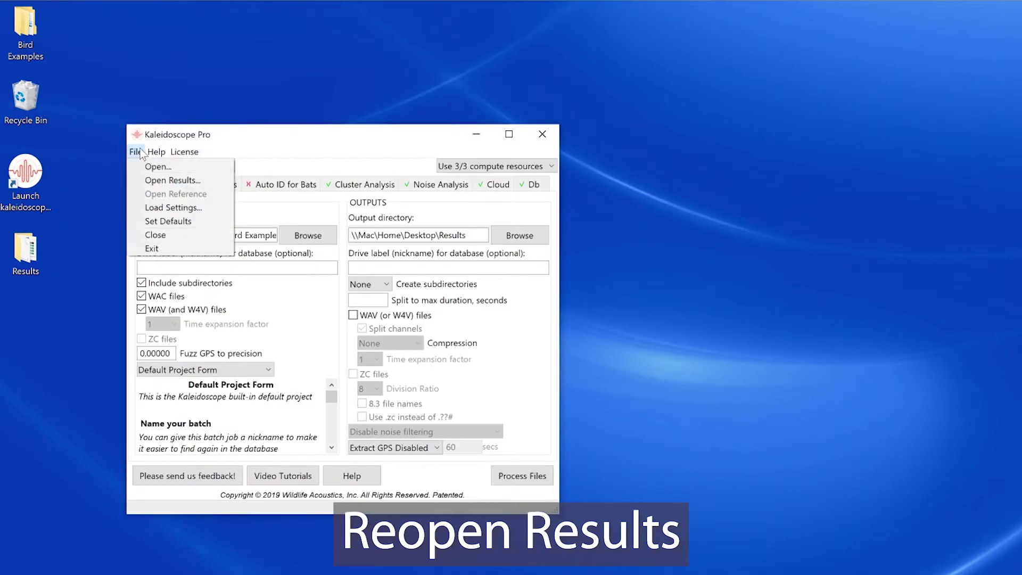
# Step: Open cluster.csv from the Results folder as the results table
pyautogui.click(172, 180)
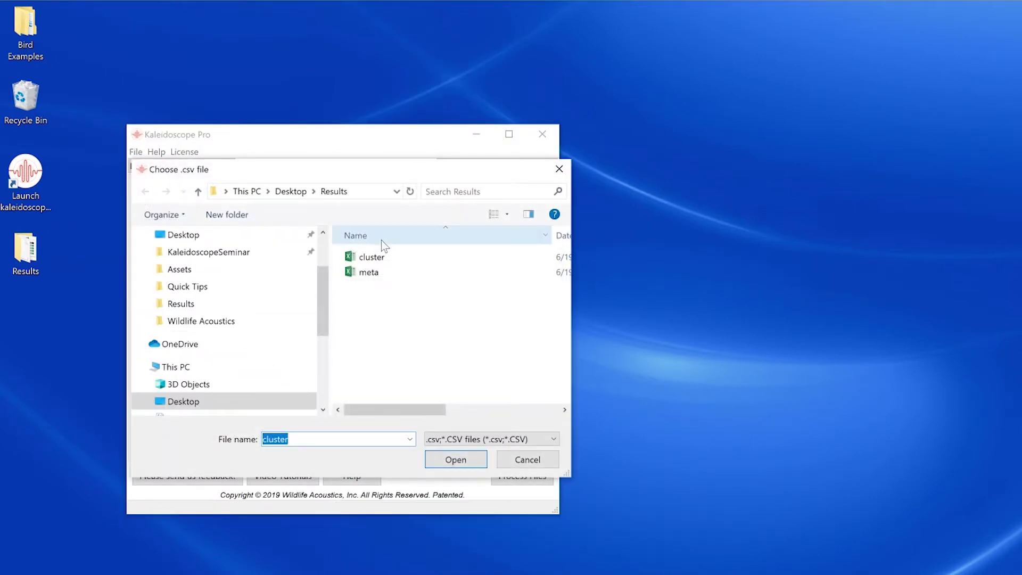
pyautogui.doubleClick(372, 257)
pyautogui.click(77, 38)
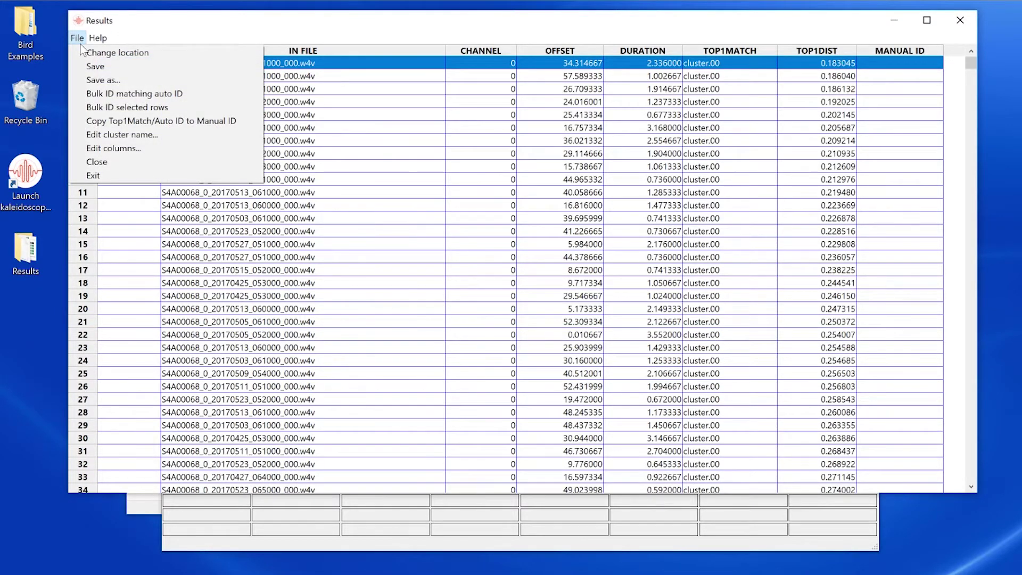
# Step: Rename cluster.00 to 'Cardinal' through Edit cluster name
pyautogui.click(122, 135)
pyautogui.write('Cardinal')
pyautogui.click(491, 283)
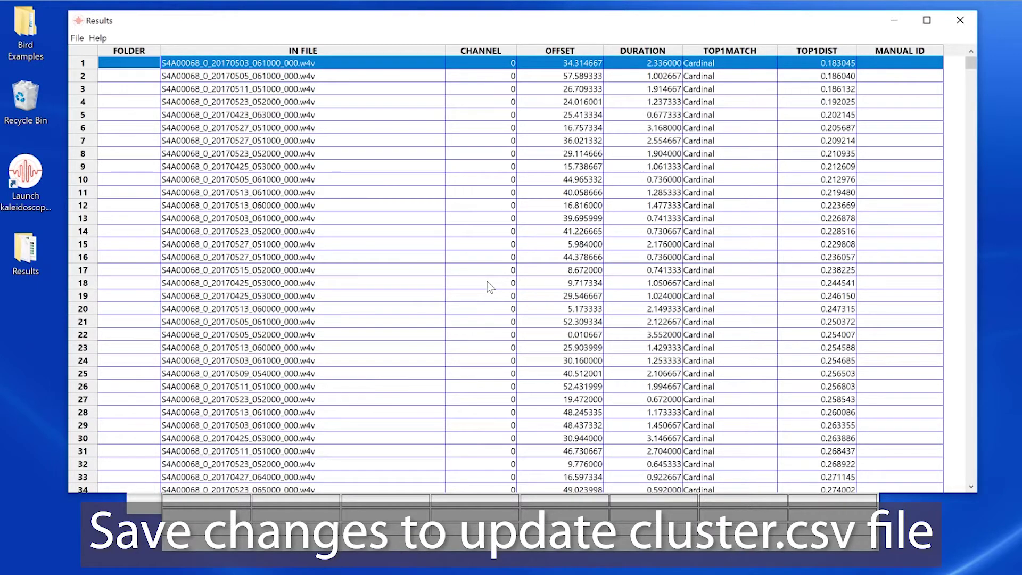
# Step: Open the desktop Results folder, select cluster and cluster.kcs, then return to the Cardinal Results table
pyautogui.doubleClick(26, 250)
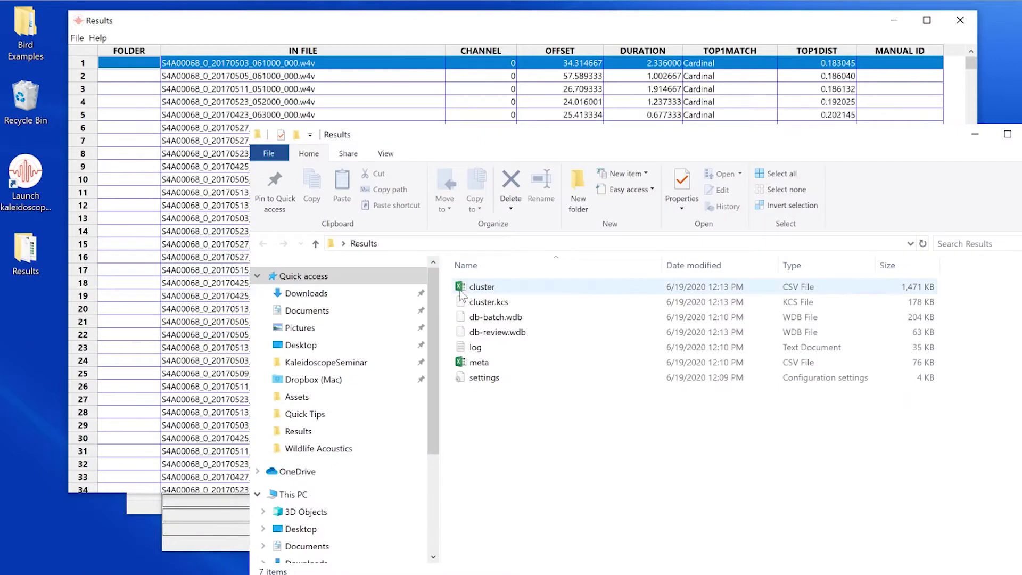
pyautogui.click(461, 292)
pyautogui.click(523, 302)
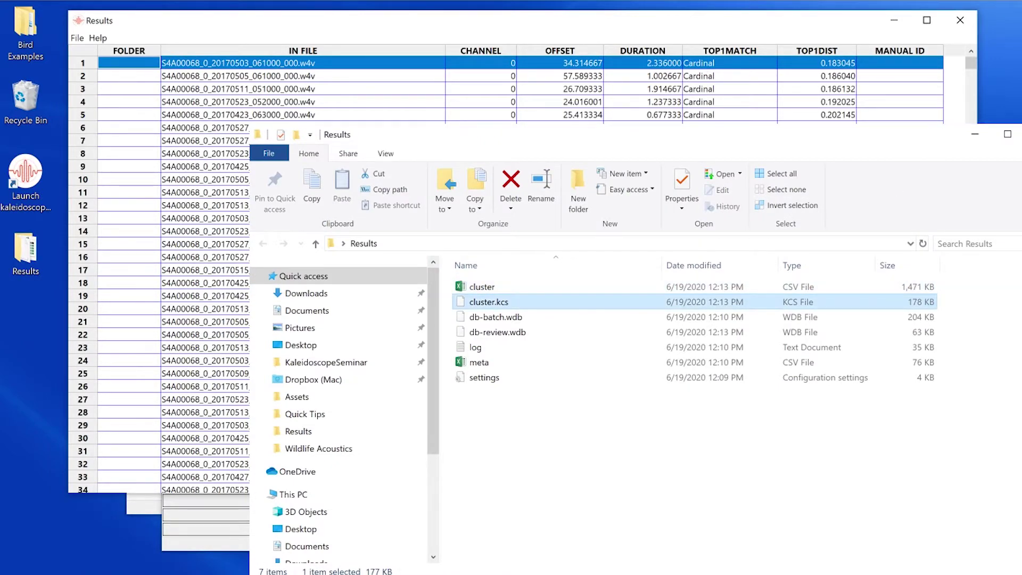
pyautogui.click(77, 37)
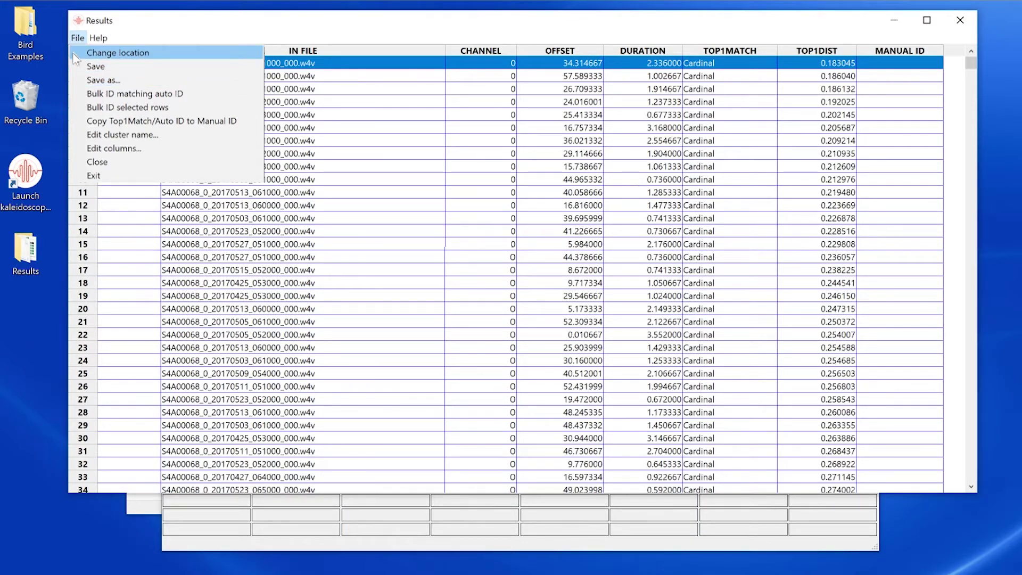
# Step: Cancel the unsaved-changes prompt, save the Cardinal results to cluster.csv, then close the Results window
pyautogui.click(112, 43)
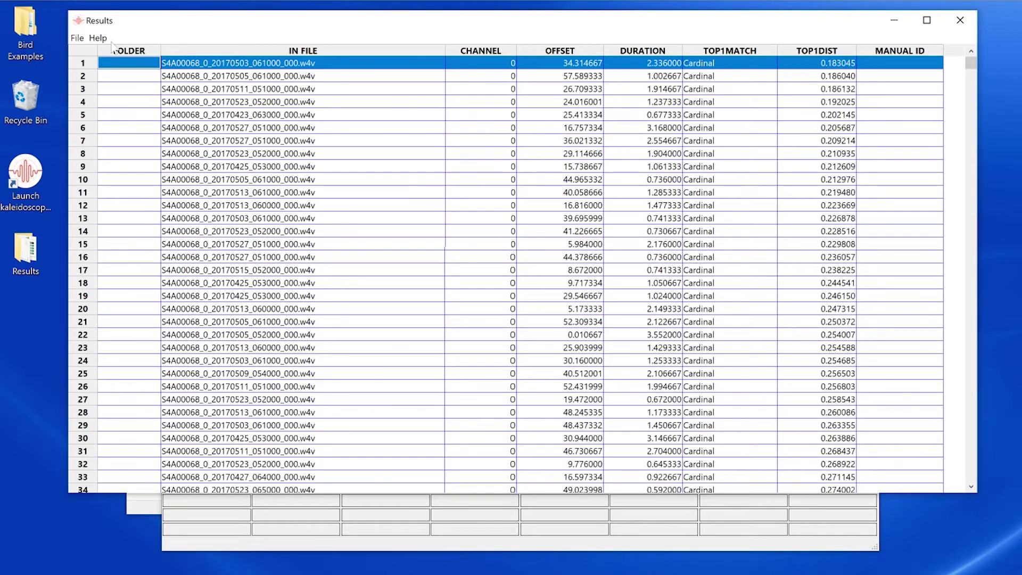
pyautogui.click(960, 22)
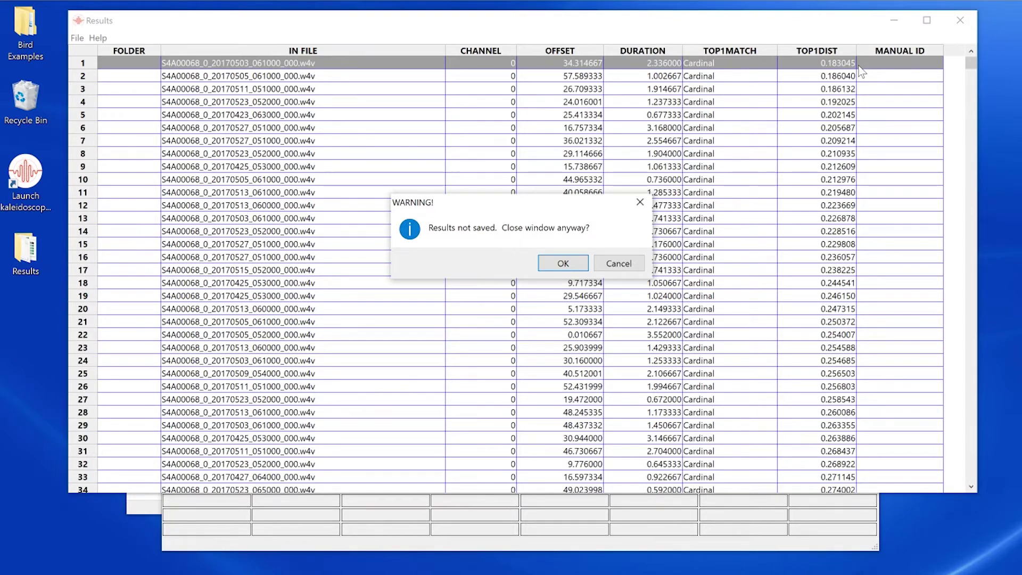
pyautogui.click(619, 262)
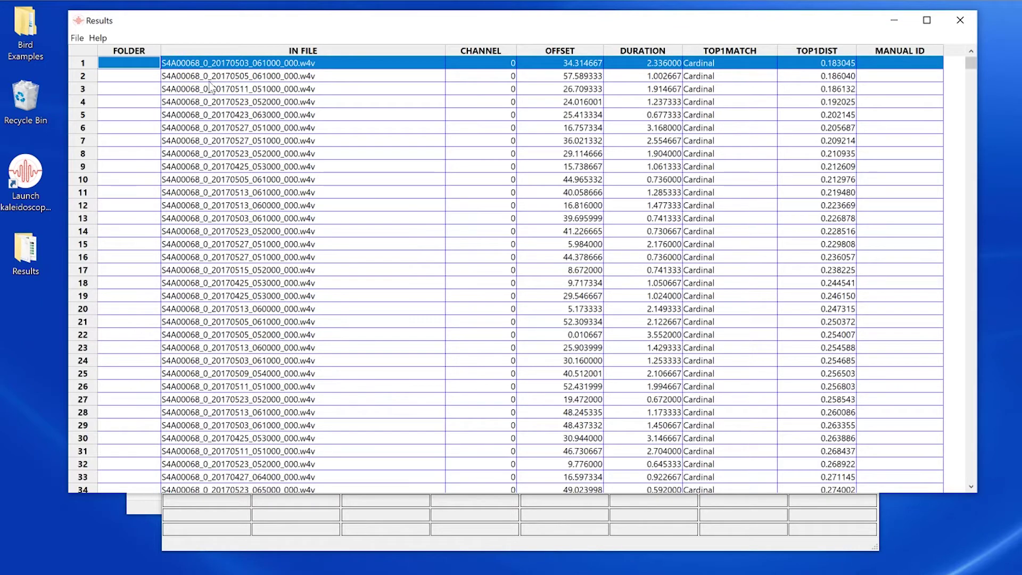
pyautogui.click(78, 38)
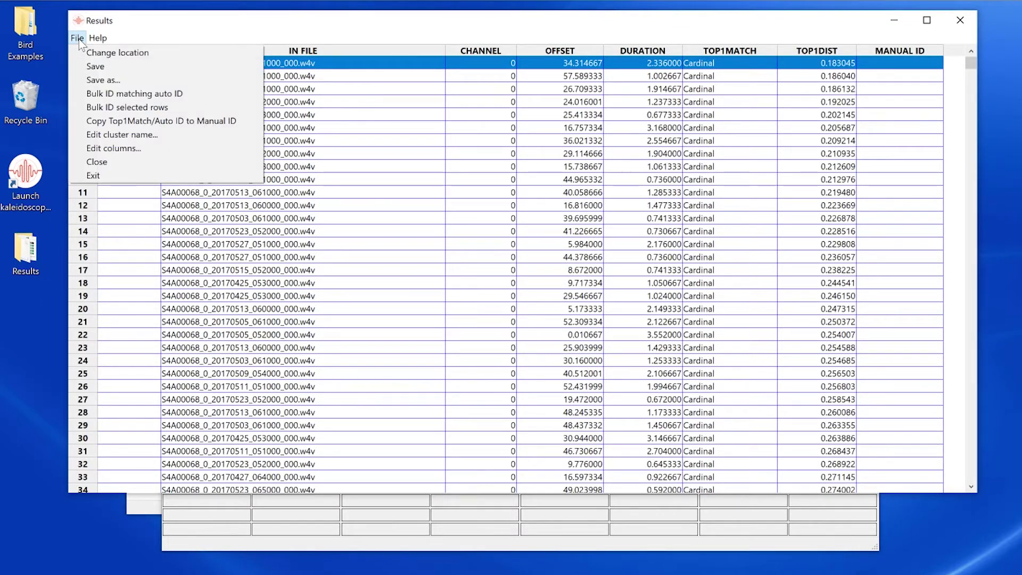
pyautogui.click(95, 67)
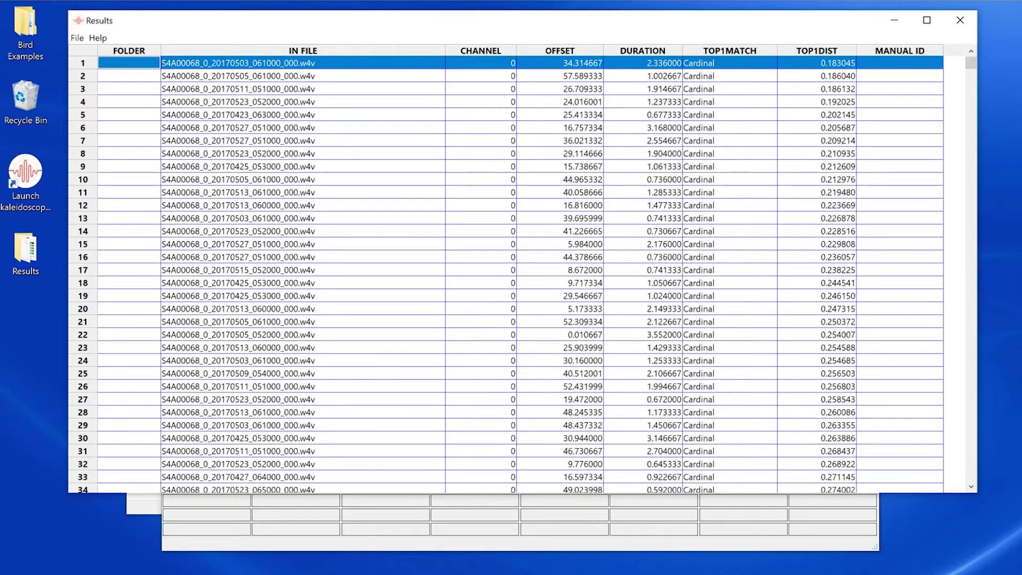
pyautogui.click(960, 21)
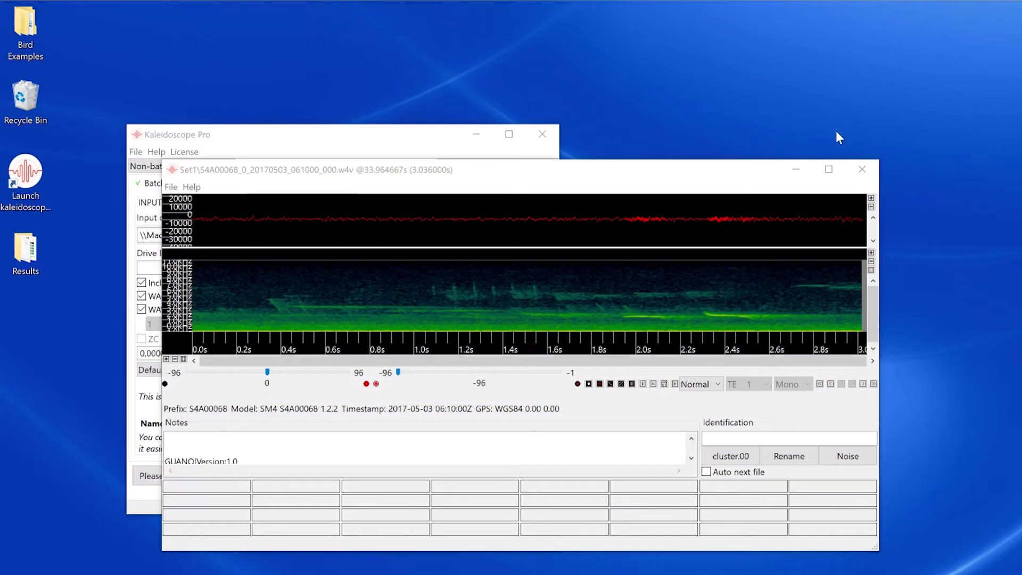
# Step: Close the viewer, browse the Results folder, then open meta.csv as the results table
pyautogui.click(862, 169)
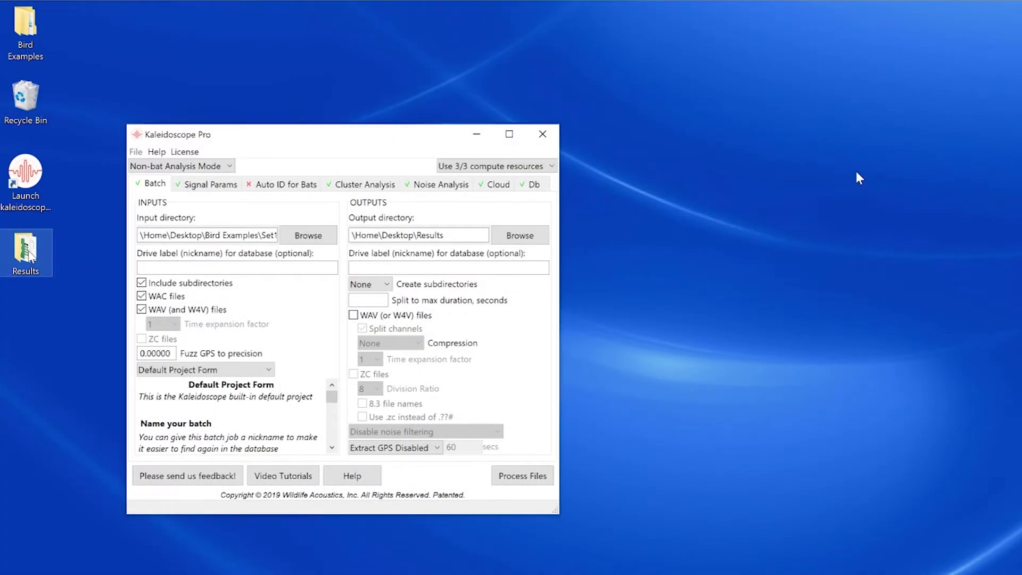
pyautogui.doubleClick(26, 250)
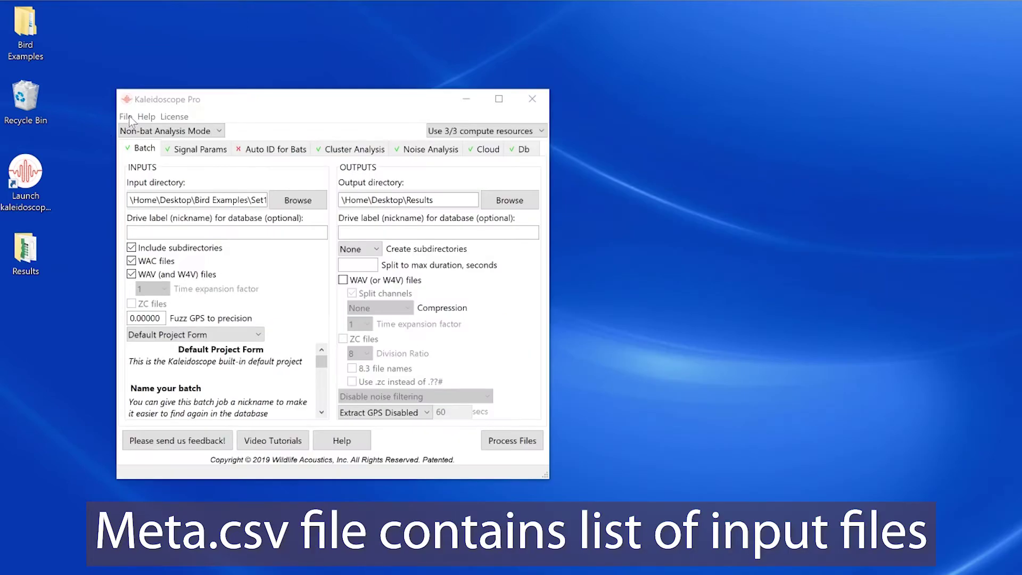
pyautogui.click(127, 116)
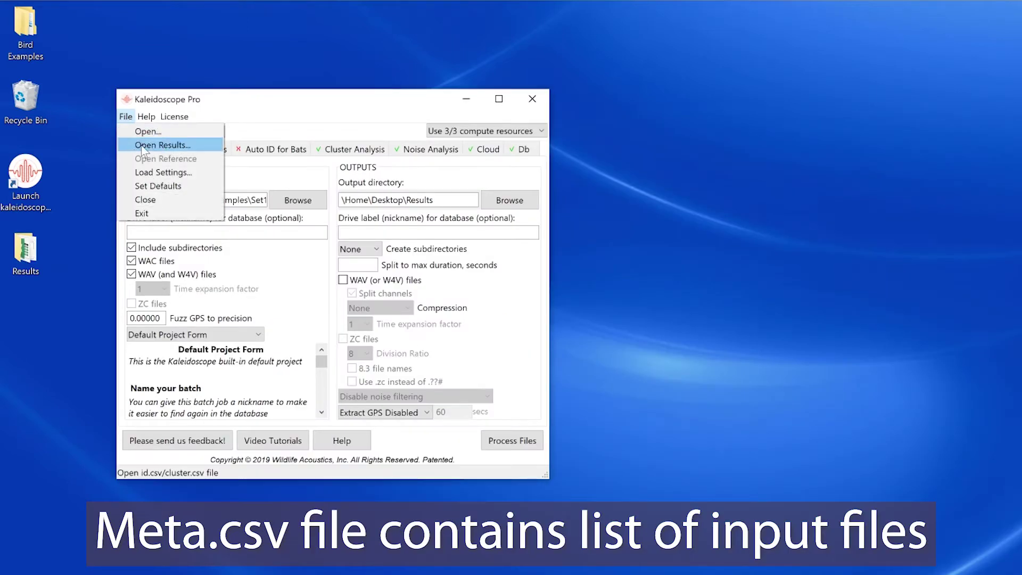
pyautogui.click(162, 145)
pyautogui.doubleClick(360, 238)
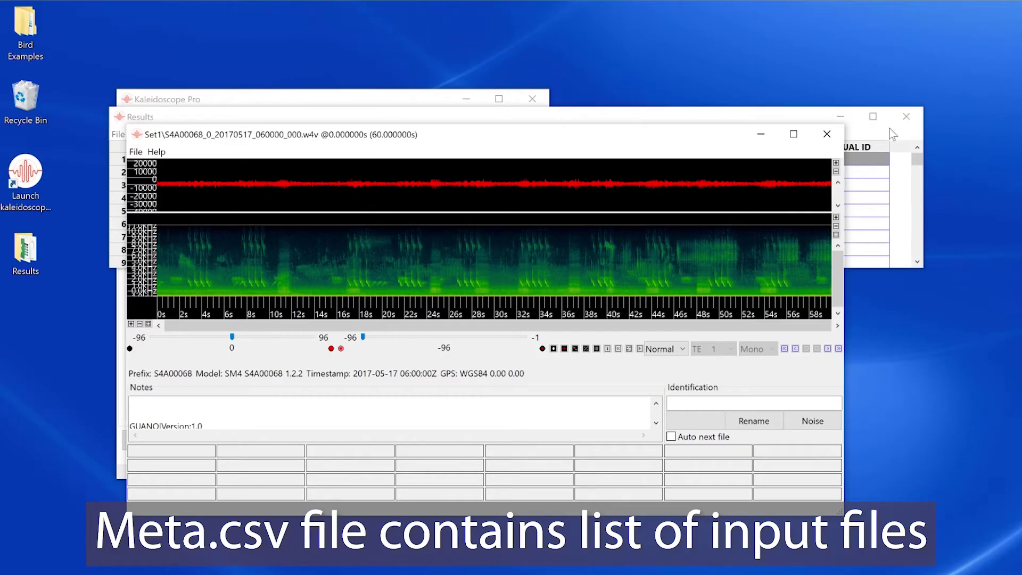
pyautogui.click(889, 128)
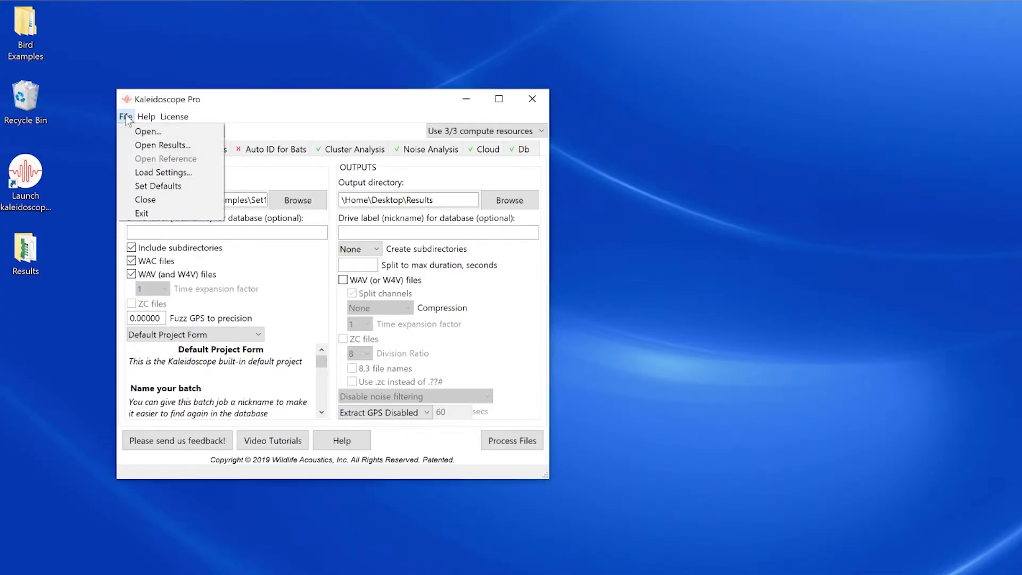
# Step: Reopen cluster.csv and stretch the Results table down to show dozens of rows
pyautogui.click(139, 150)
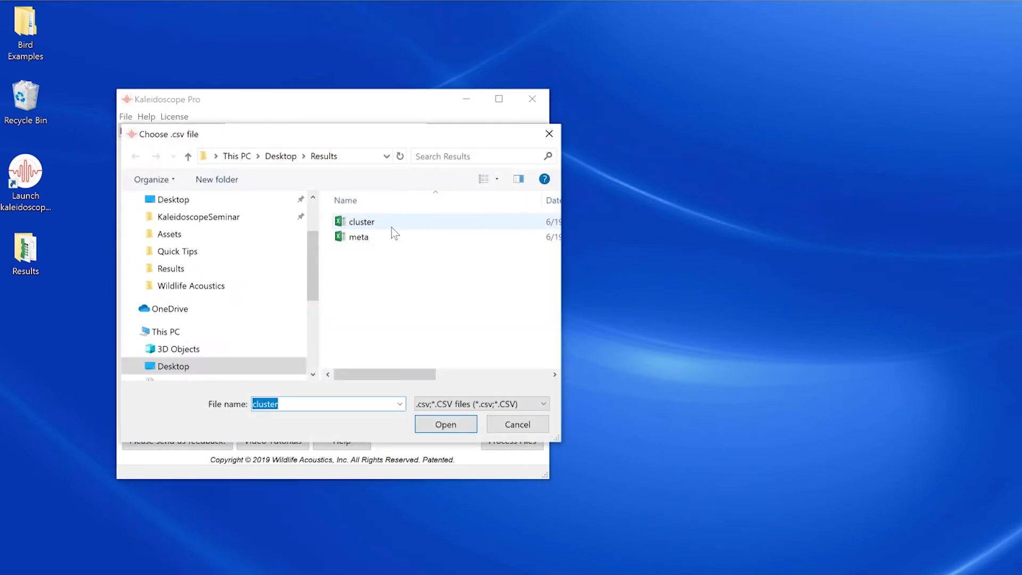
pyautogui.click(385, 224)
pyautogui.doubleClick(384, 225)
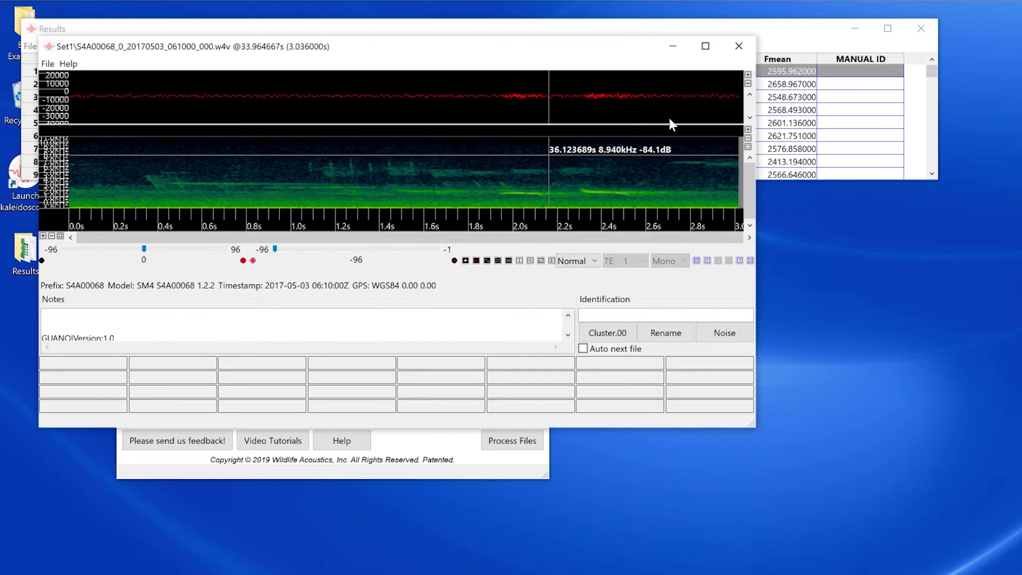
pyautogui.click(815, 37)
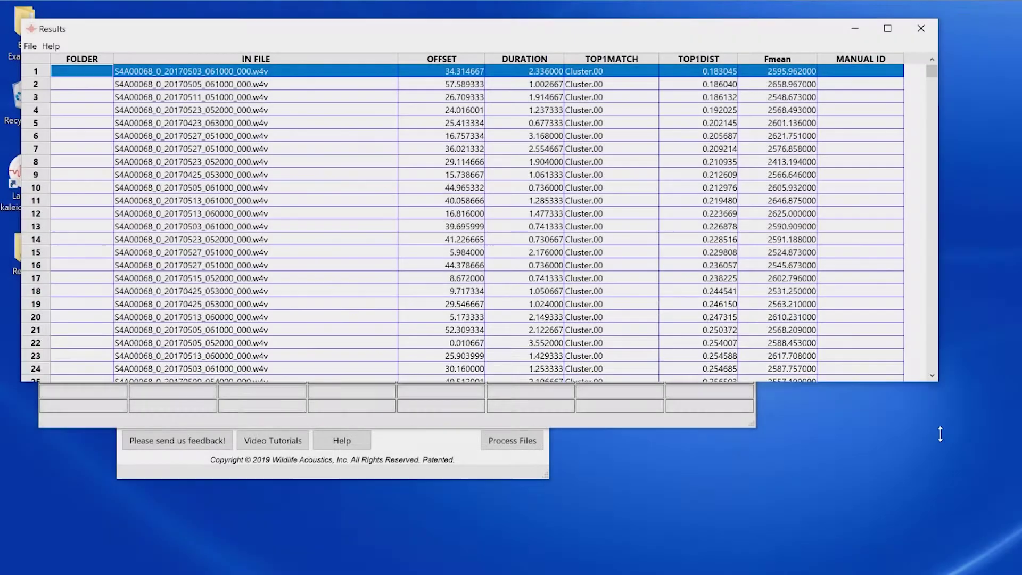
pyautogui.moveTo(935, 434); pyautogui.dragTo(948, 572)
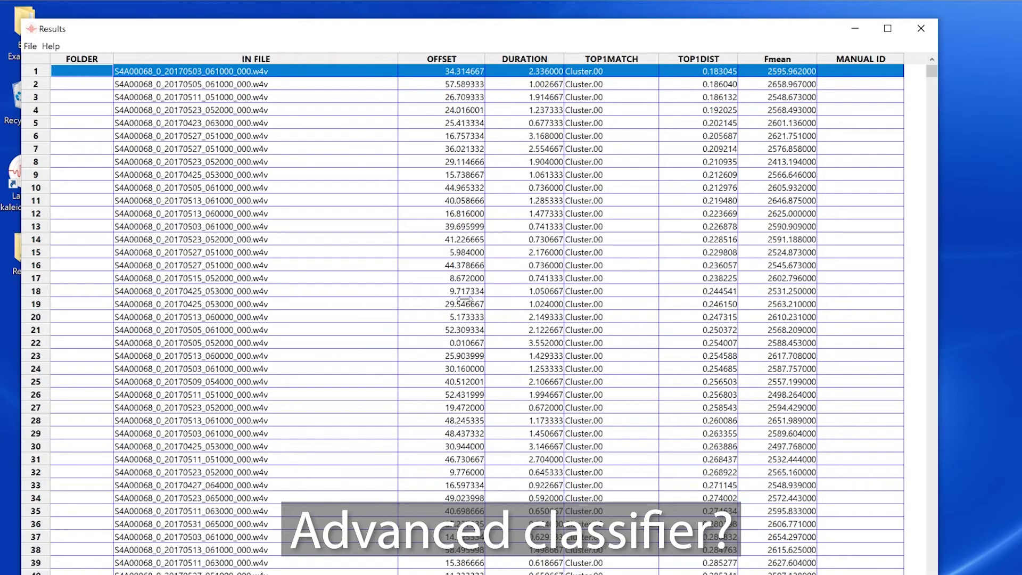
pyautogui.click(31, 46)
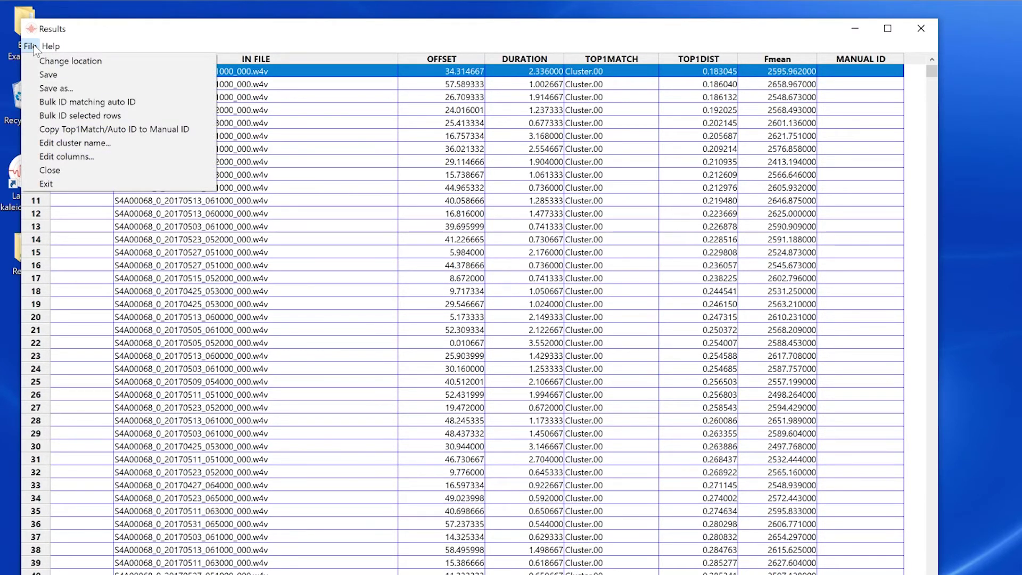
# Step: Copy every row's TOP1MATCH value, Cluster.00, into MANUAL ID and confirm
pyautogui.click(64, 132)
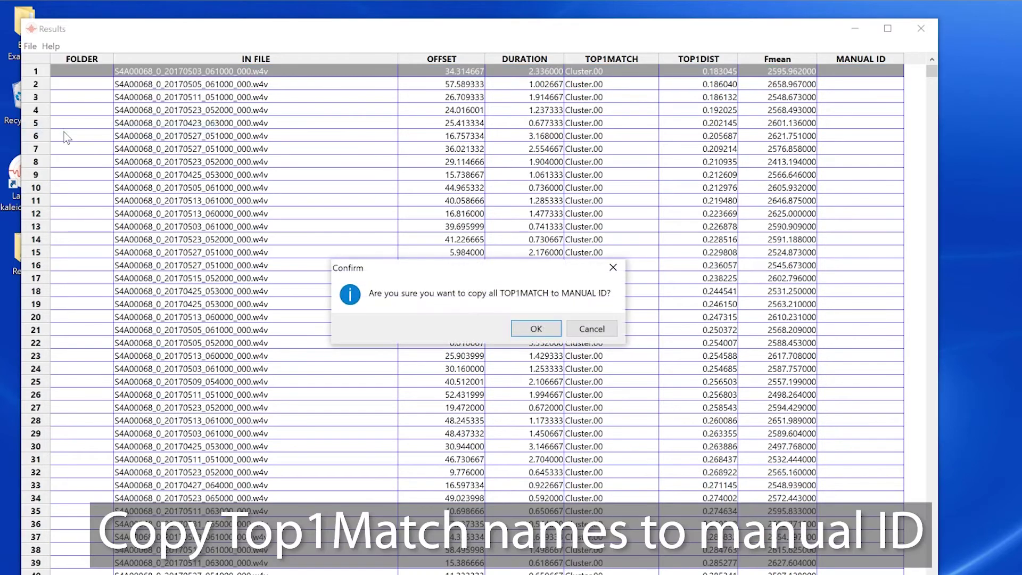
pyautogui.click(535, 329)
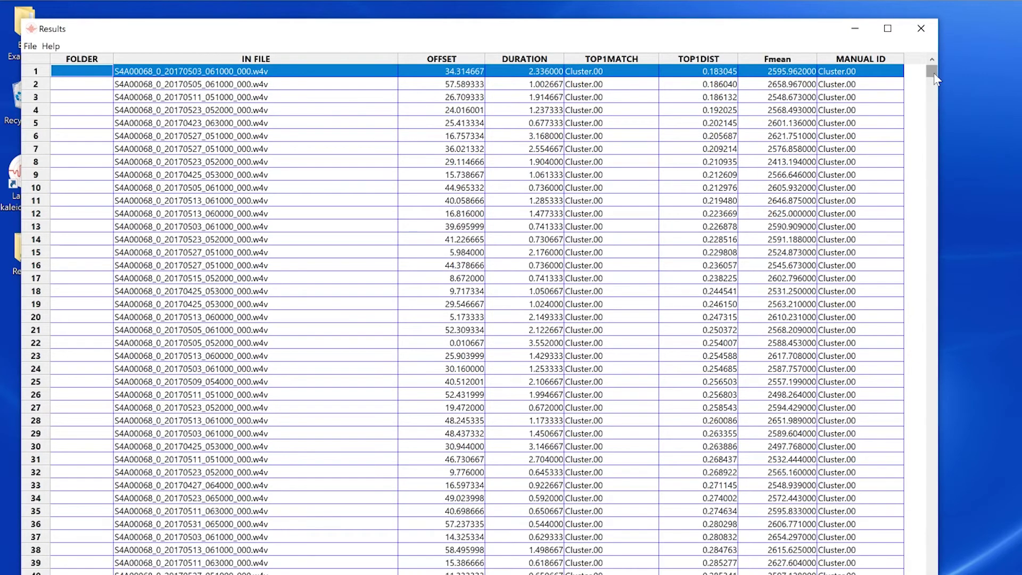
pyautogui.moveTo(936, 78); pyautogui.dragTo(927, 51)
# Step: Label row 1's MANUAL ID as Titmouse in the identification viewer, then close the viewer
pyautogui.press('Return')
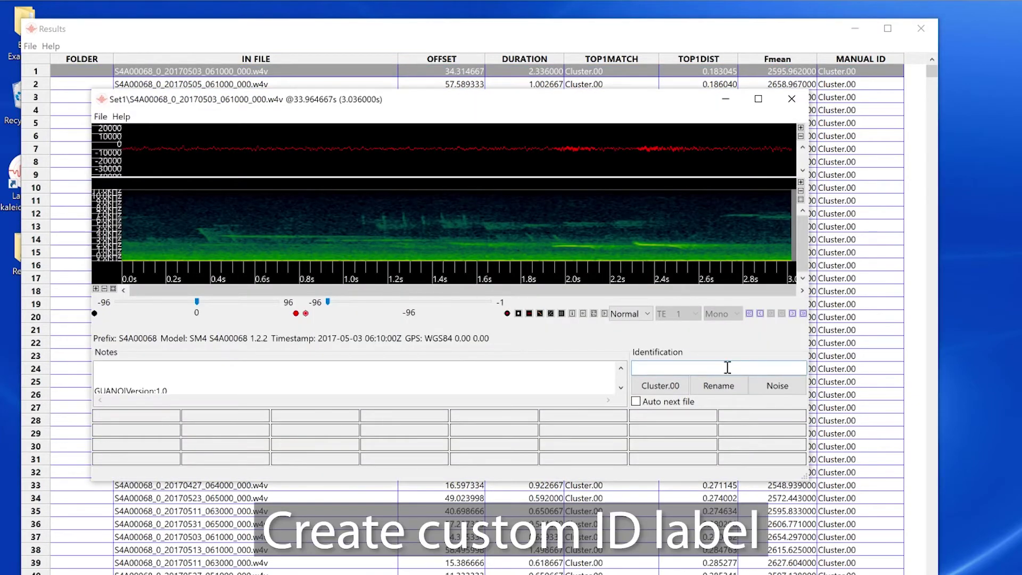
pyautogui.write('Titmouse')
pyautogui.press('Return')
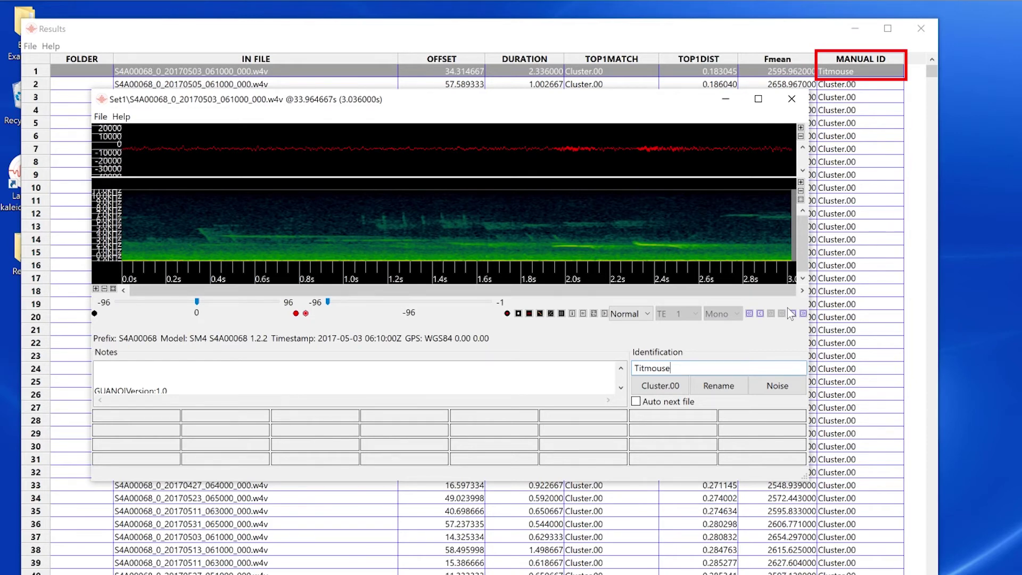
pyautogui.click(792, 98)
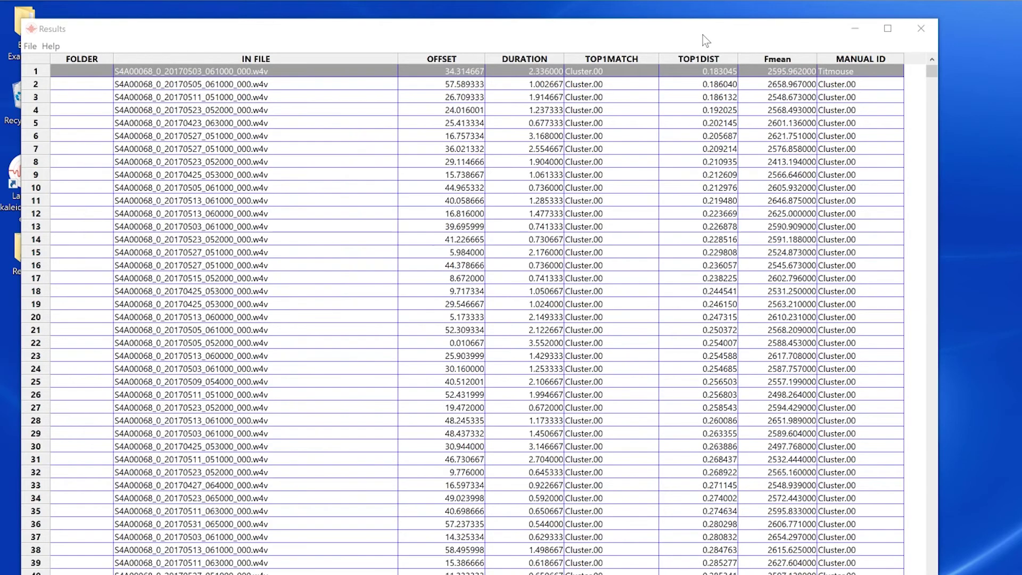
# Step: Bulk-label rows 1–5 as Titmouse using Bulk ID selected rows, then reselect only row 1
pyautogui.moveTo(80, 122); pyautogui.dragTo(53, 64)
pyautogui.click(30, 46)
pyautogui.click(58, 116)
pyautogui.write('Titmouse')
pyautogui.press('Return')
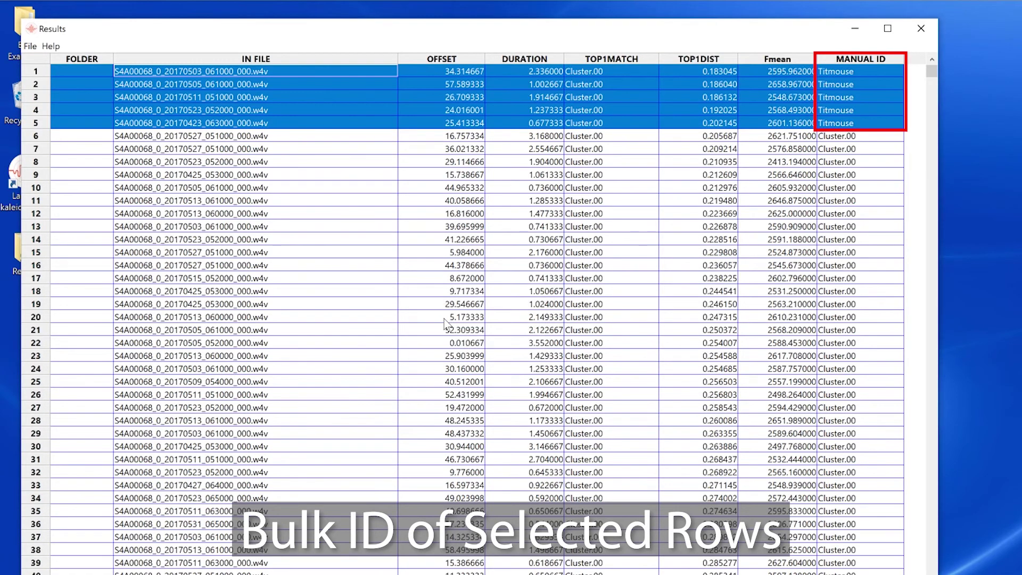
pyautogui.click(80, 72)
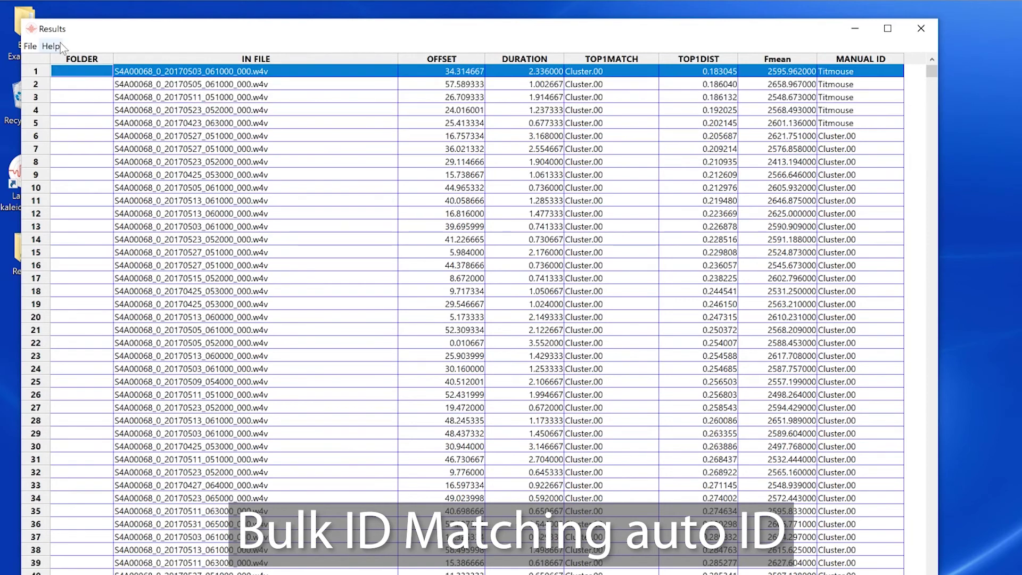
# Step: Set every Cluster.00 row's MANUAL ID to Titmouse using Bulk ID matching auto ID
pyautogui.click(30, 46)
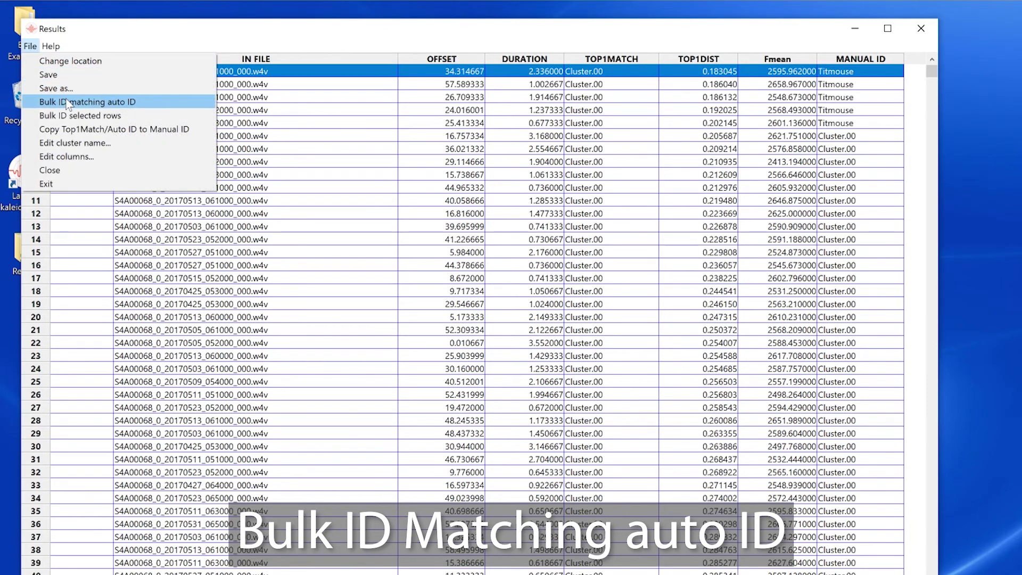
pyautogui.click(58, 102)
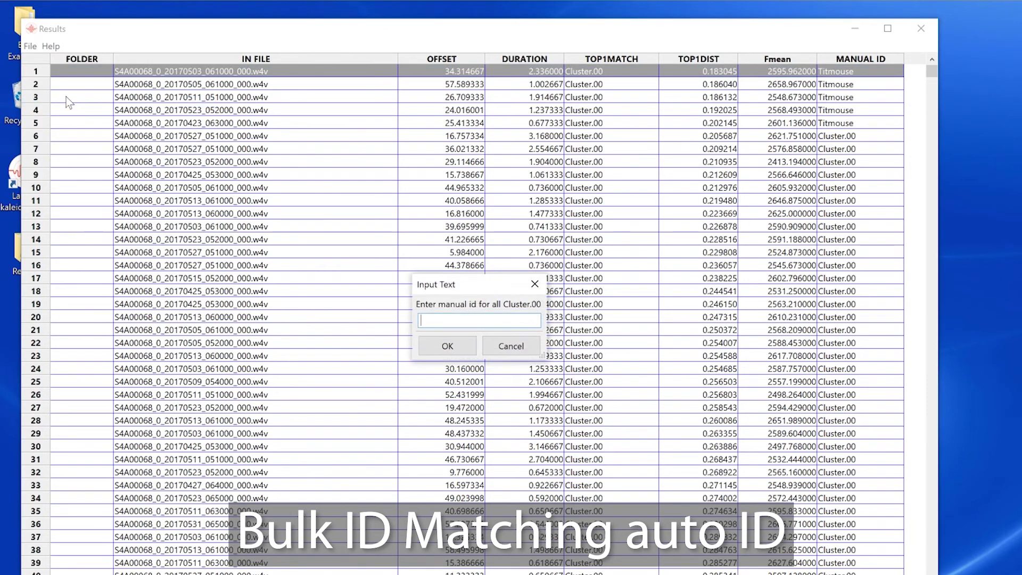
pyautogui.write('Titmouse')
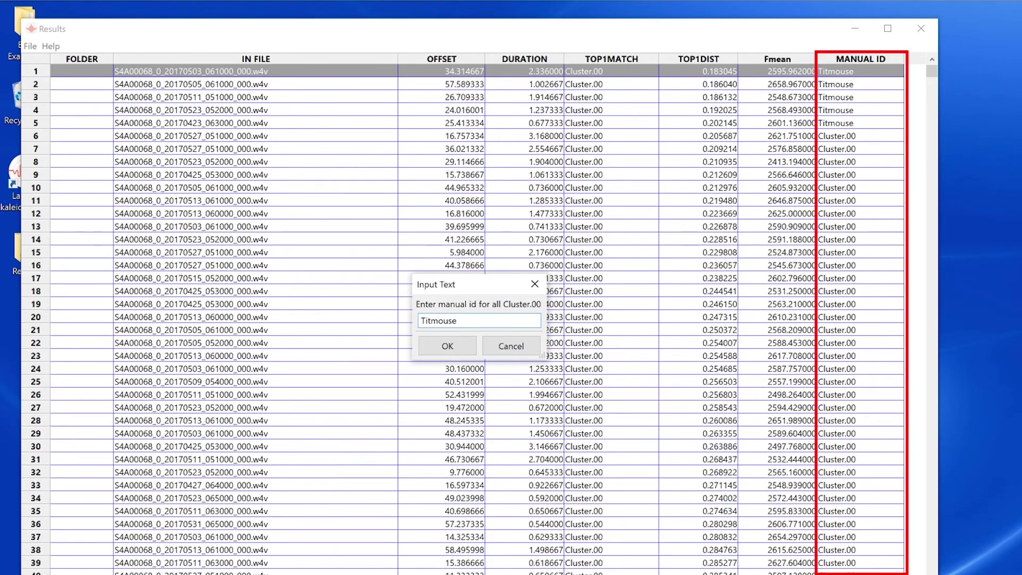
pyautogui.press('Return')
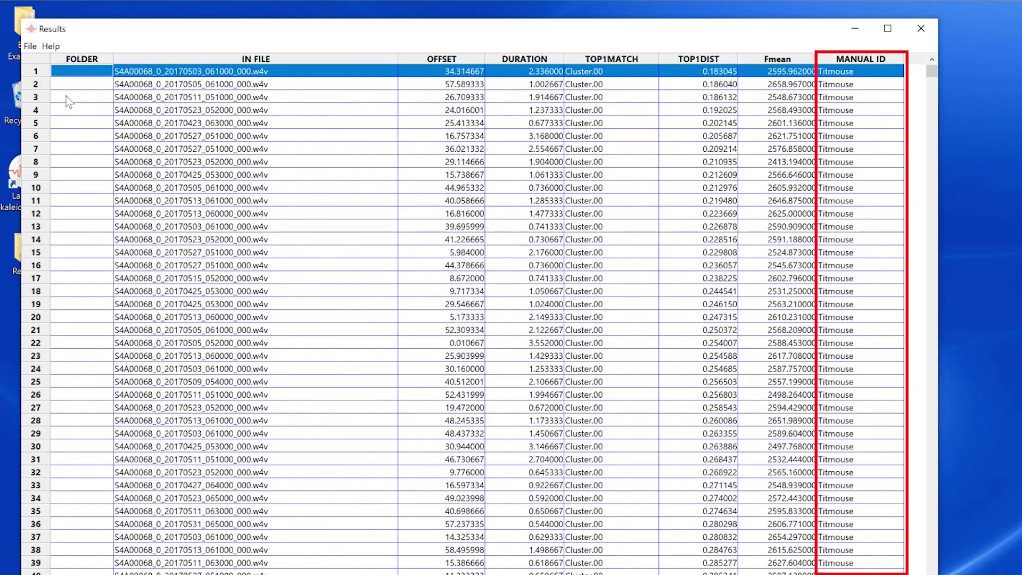